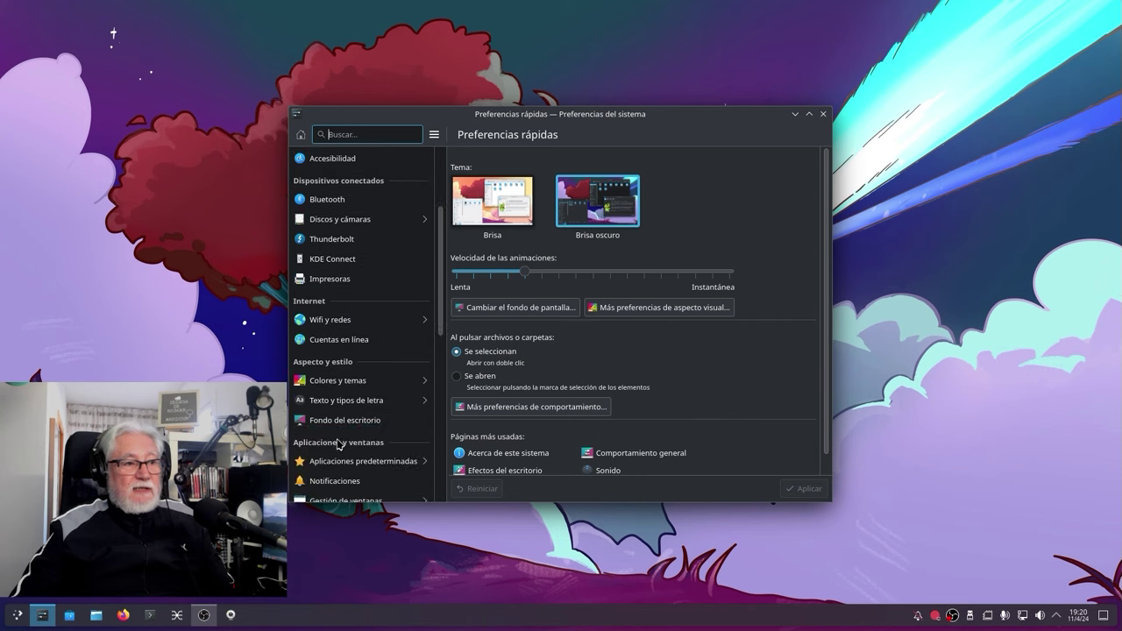
# - Open the Acerca de este sistema page in the KDE system preferences
pyautogui.scroll(-5, 375, 448)
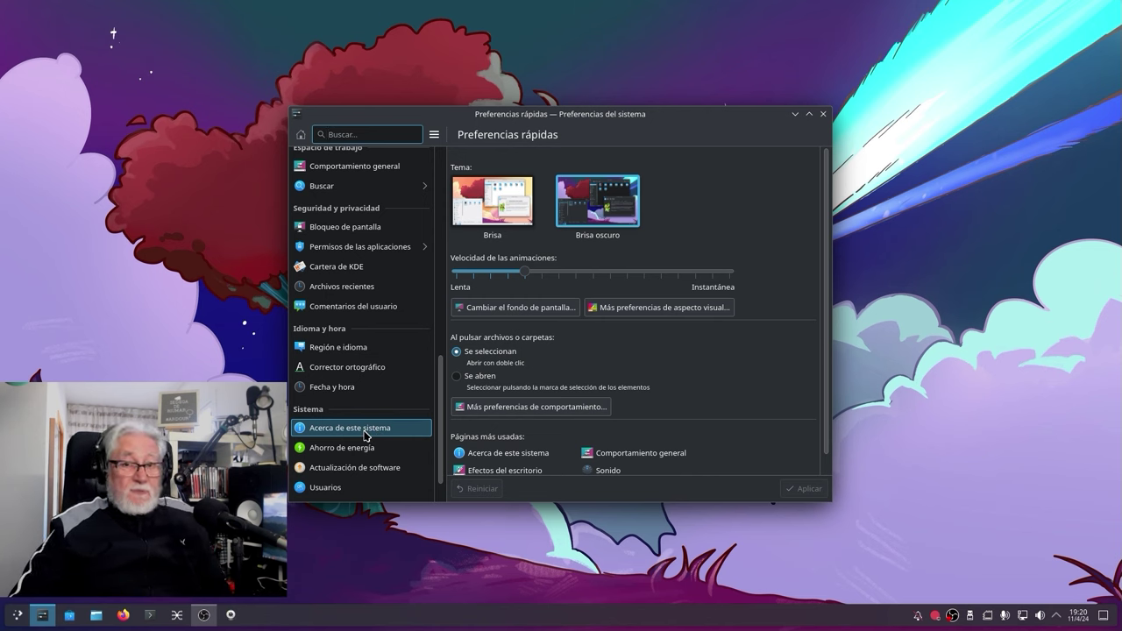
pyautogui.click(365, 433)
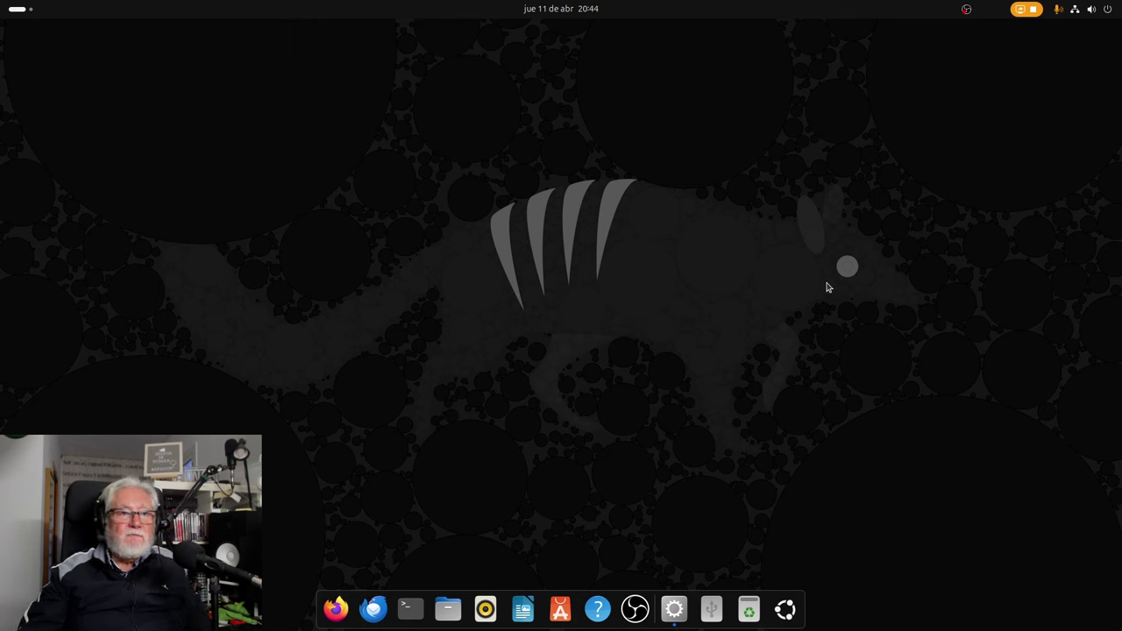
# - Open the Ubuntu system settings, and view the Explorar page of the Ubuntu software centre before closing it
pyautogui.click(1108, 11)
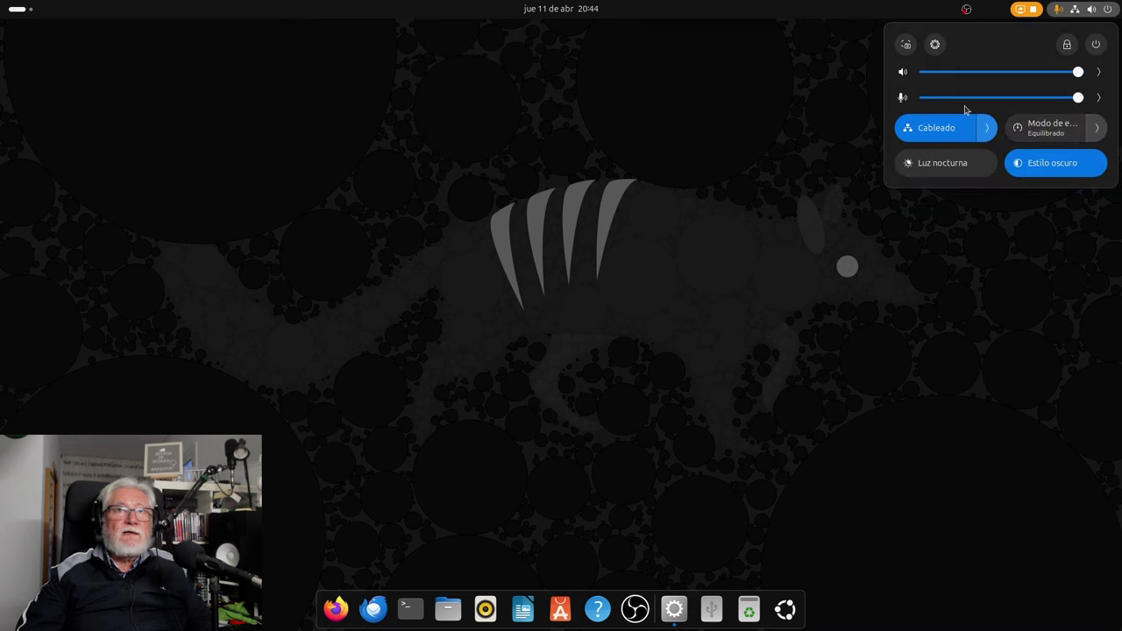
pyautogui.click(935, 44)
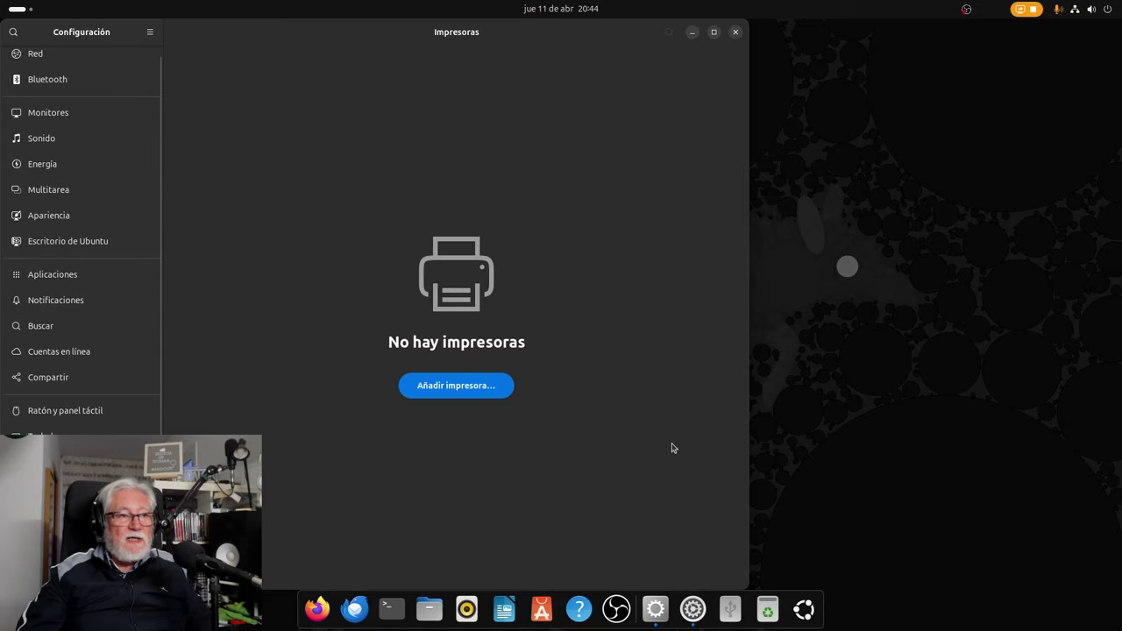
pyautogui.click(544, 606)
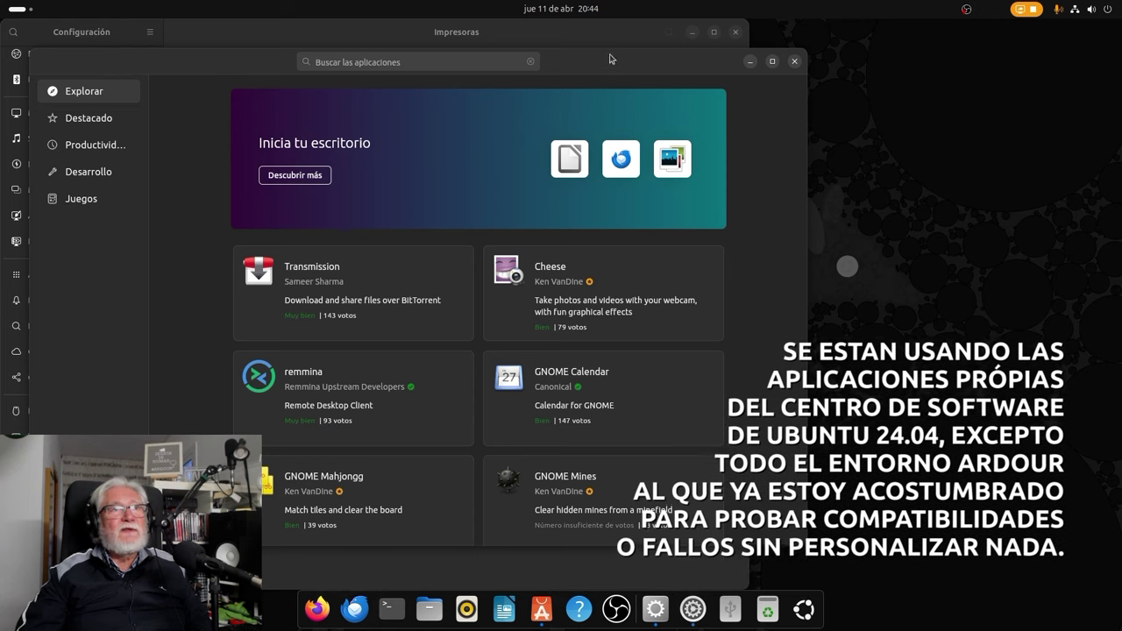
pyautogui.moveTo(614, 59); pyautogui.dragTo(743, 55)
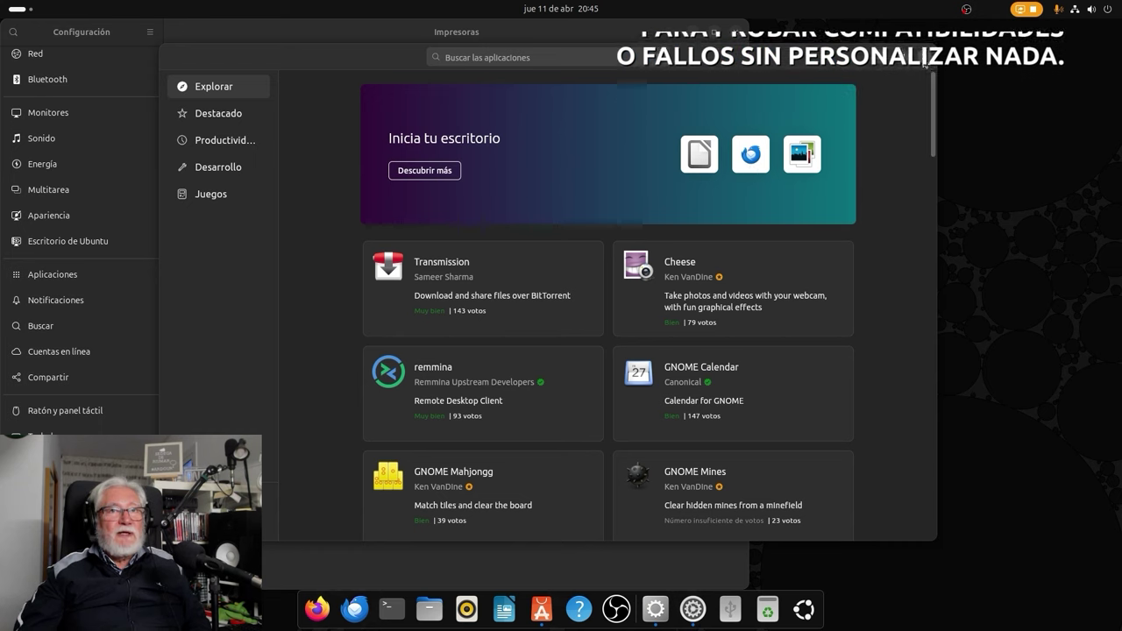
pyautogui.click(922, 58)
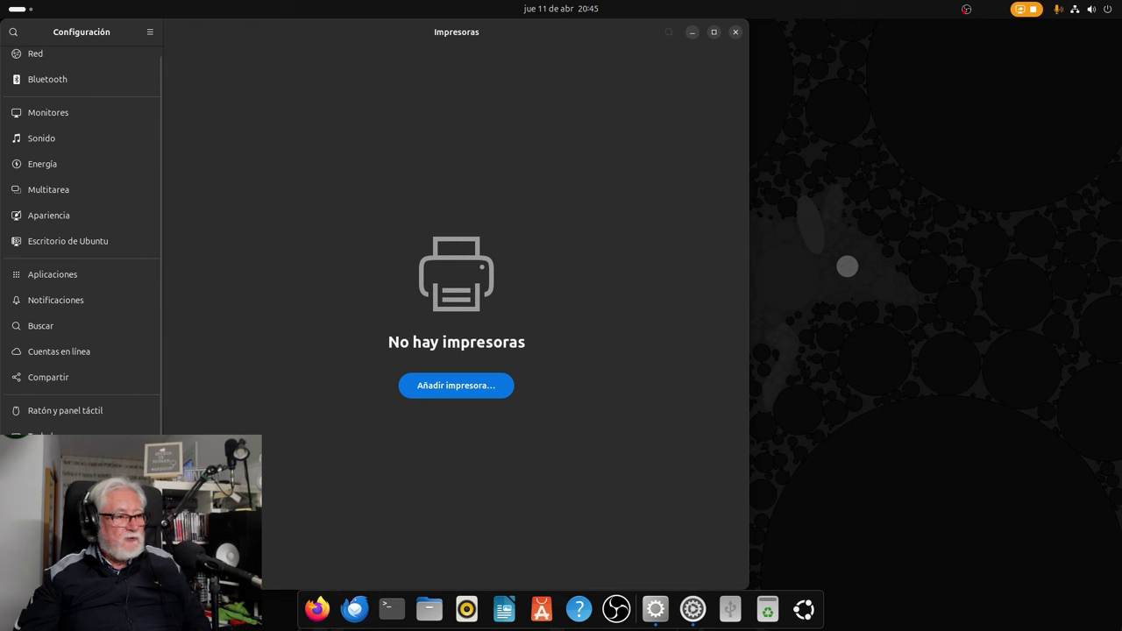
# - Examine the Acerca de page of the Sistema settings and its Detalles del sistema, closing the details when done
pyautogui.click(52, 570)
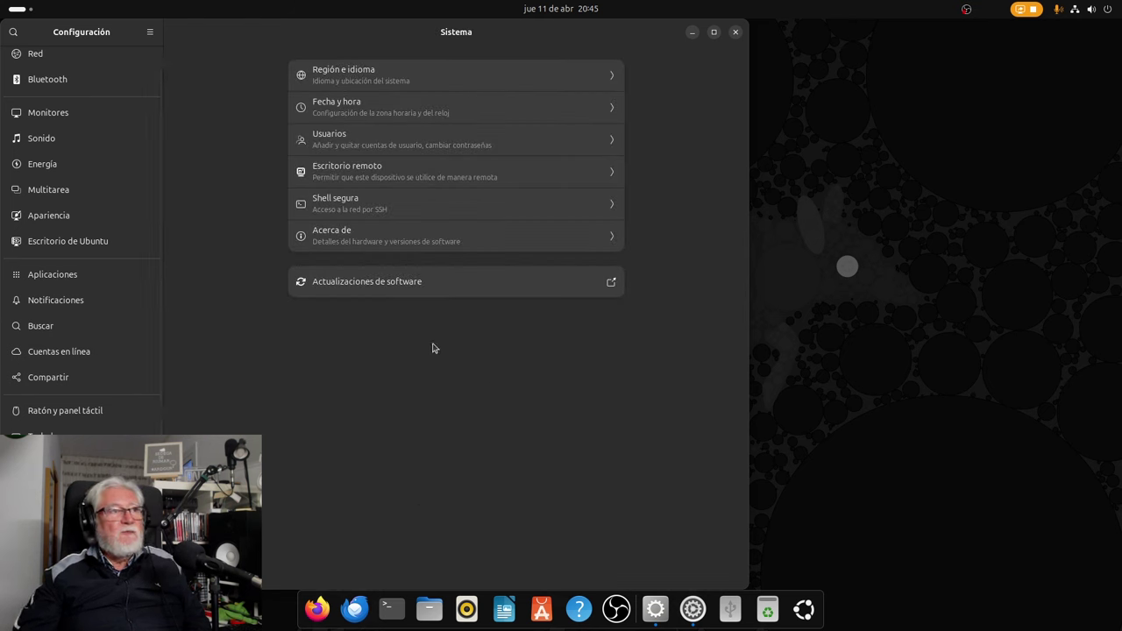
pyautogui.click(480, 252)
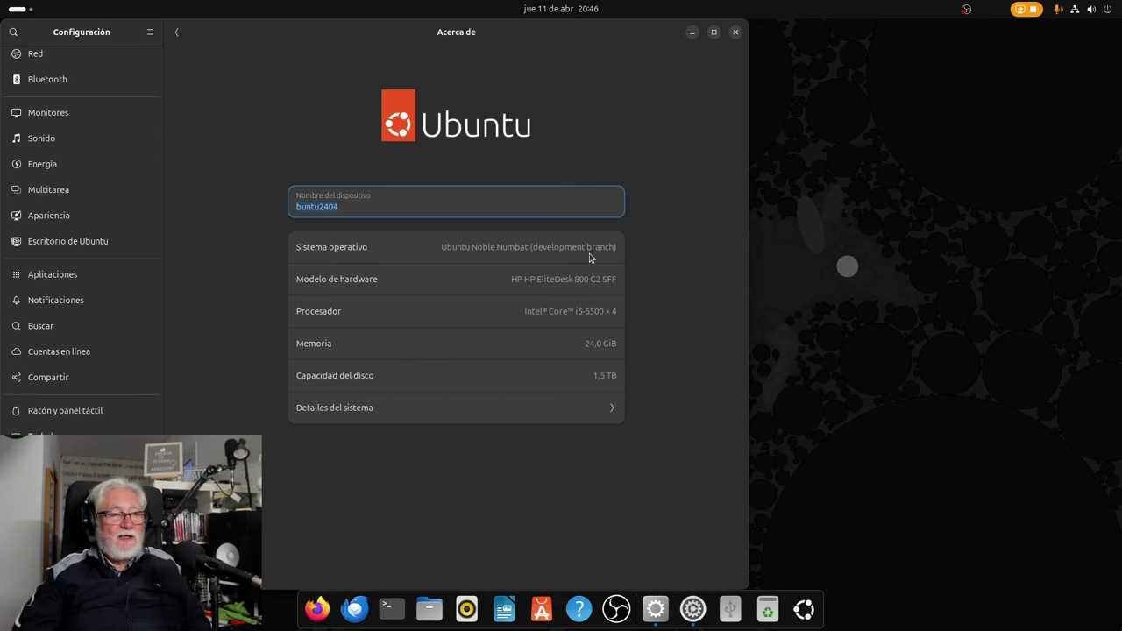
pyautogui.click(614, 410)
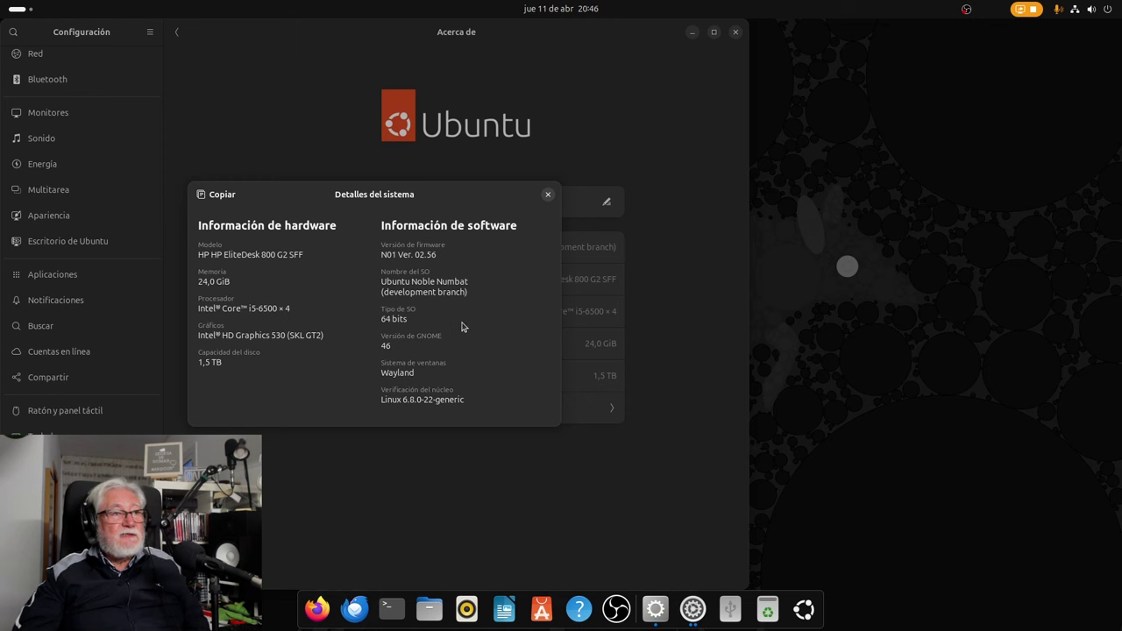
pyautogui.click(548, 195)
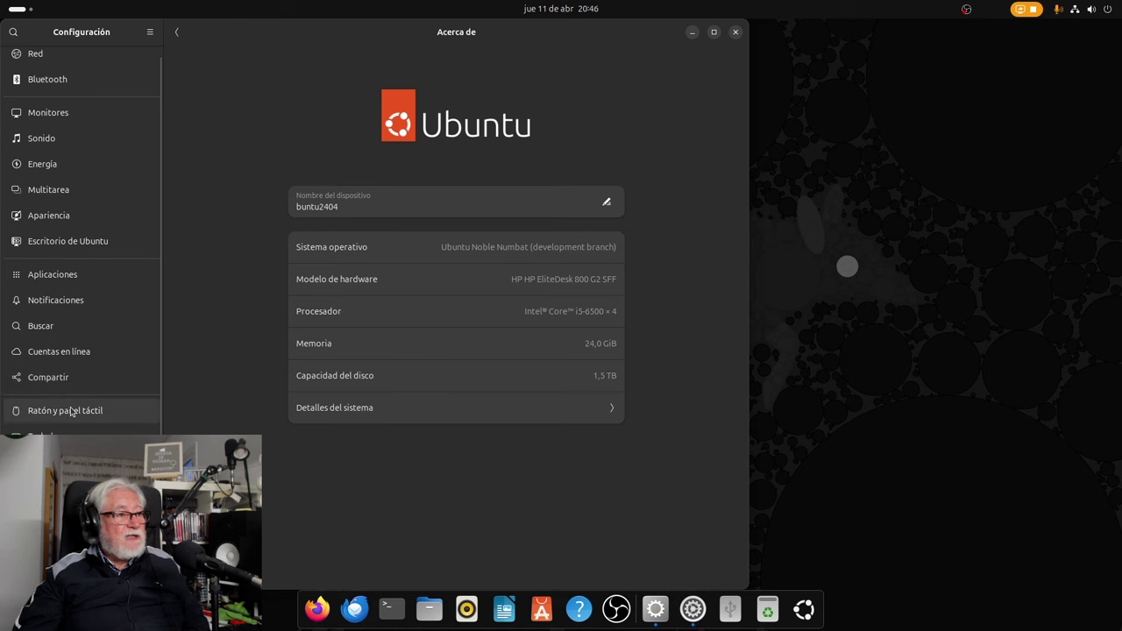
# - Set the sound input device to Microphone - AudioBox 22 VSL
pyautogui.click(56, 145)
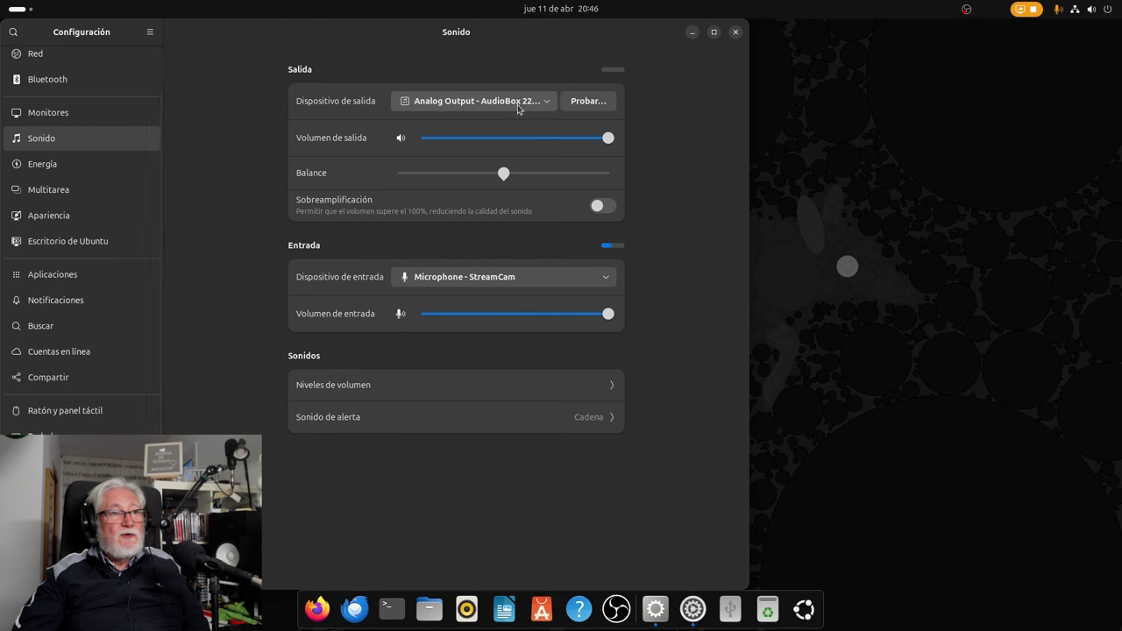
pyautogui.click(605, 279)
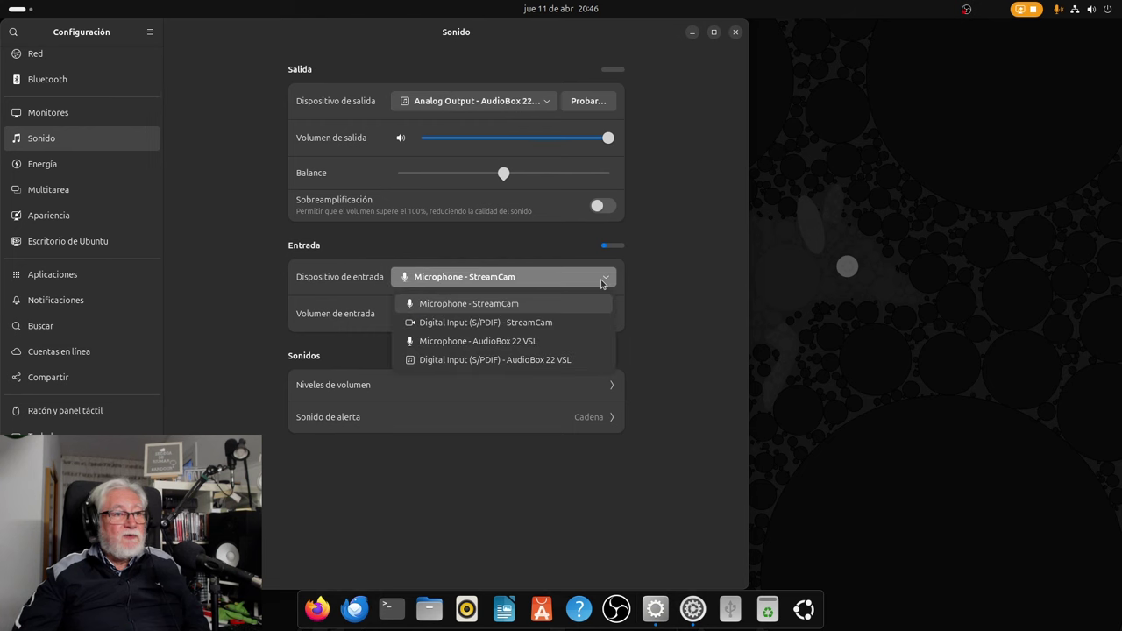
pyautogui.click(492, 342)
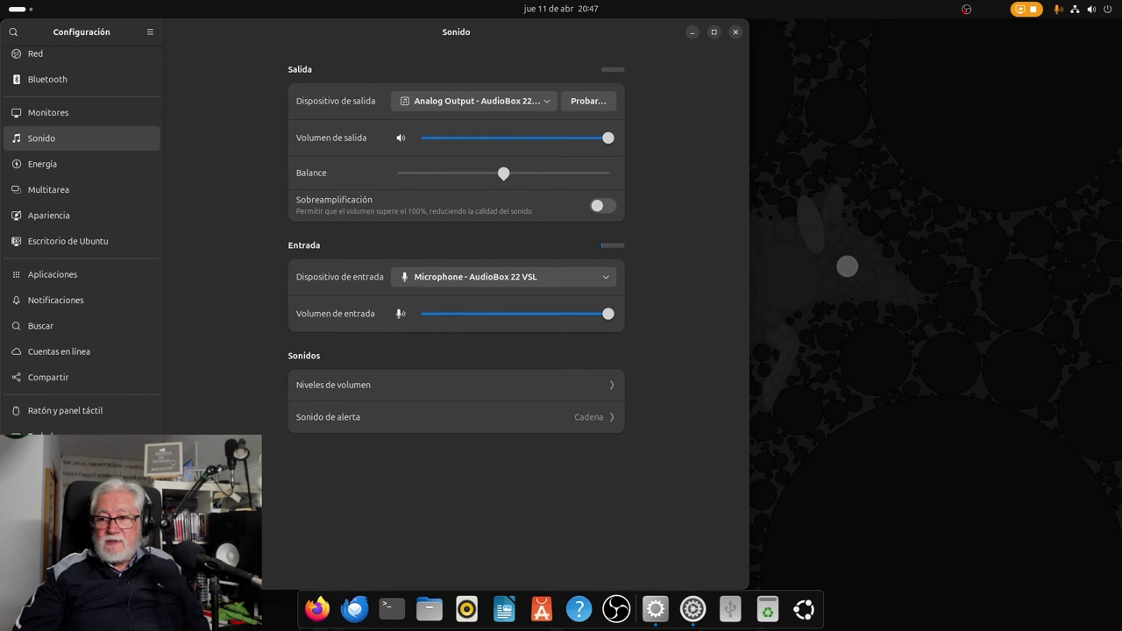
# - Bring OBS into view, examine its video and recording output settings without changing them, and move its window off to the other screen
pyautogui.moveTo(1121, 114); pyautogui.dragTo(375, 68)
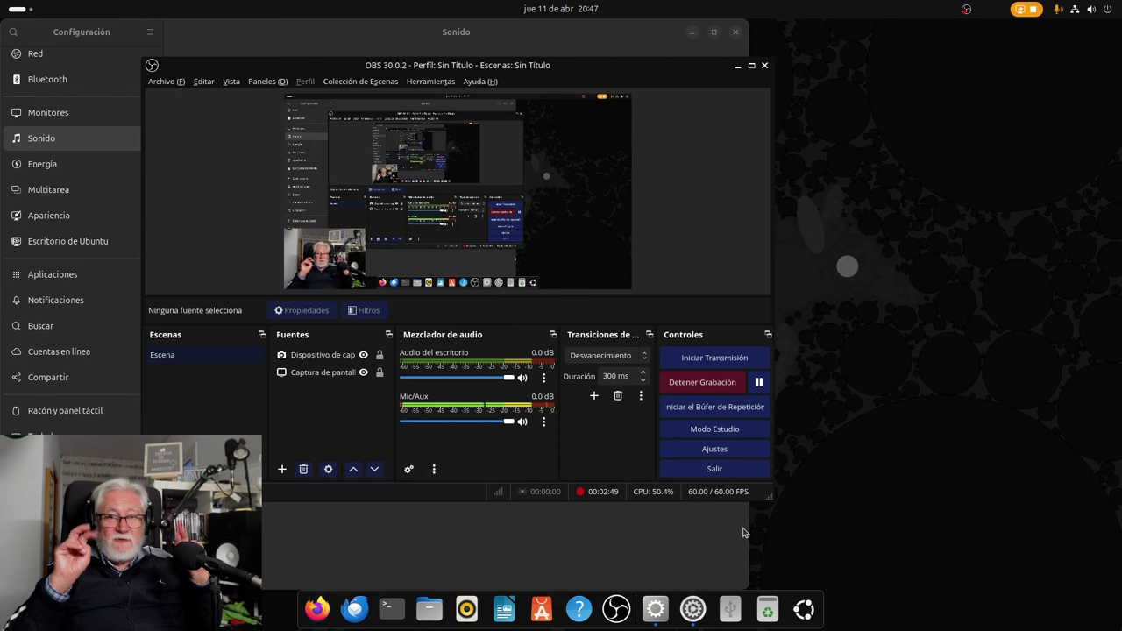
pyautogui.click(685, 449)
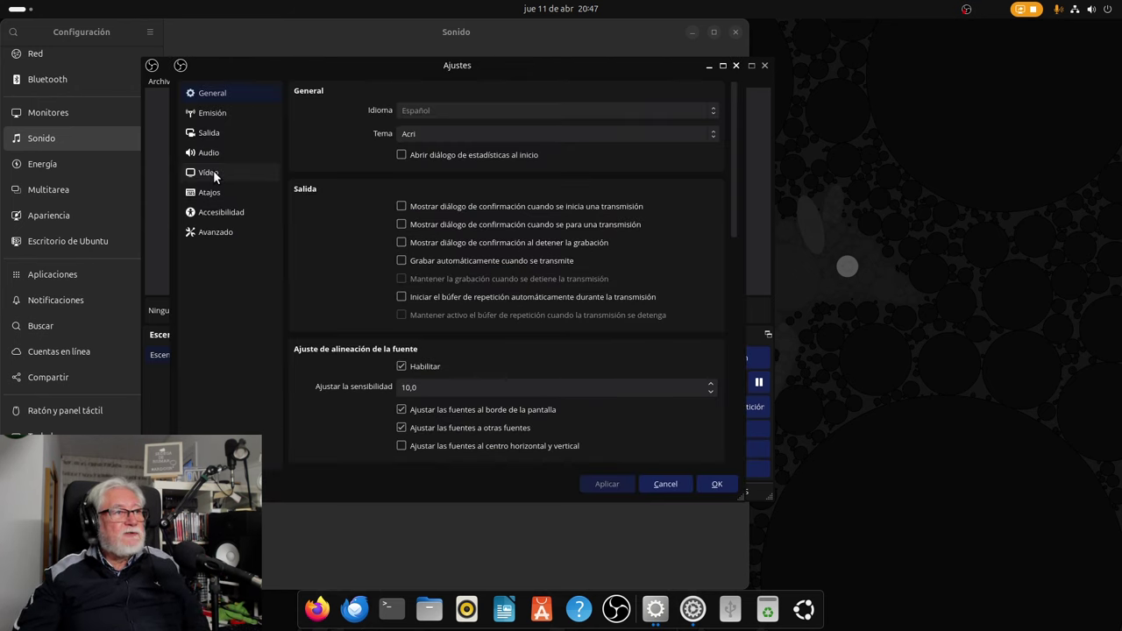
pyautogui.click(213, 172)
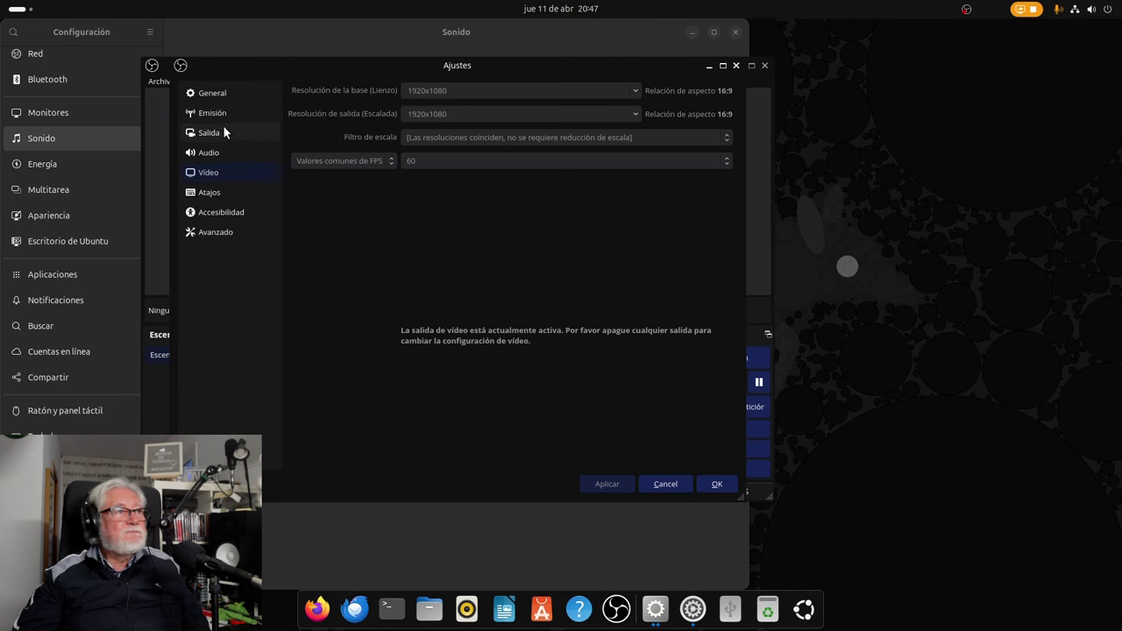
pyautogui.click(214, 136)
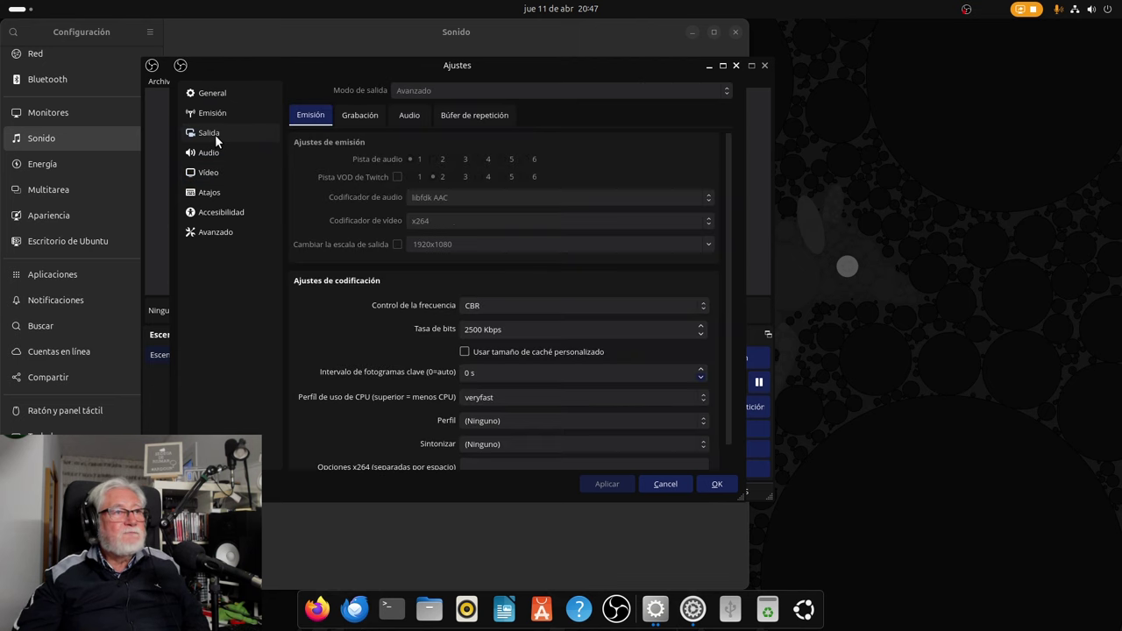
pyautogui.click(360, 116)
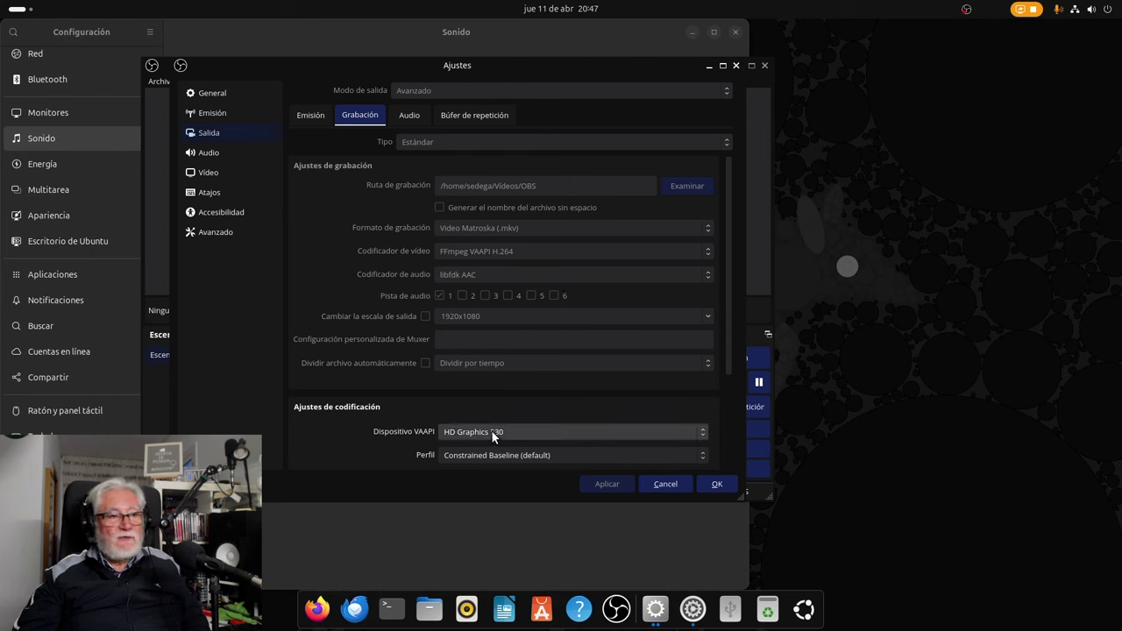
pyautogui.click(664, 486)
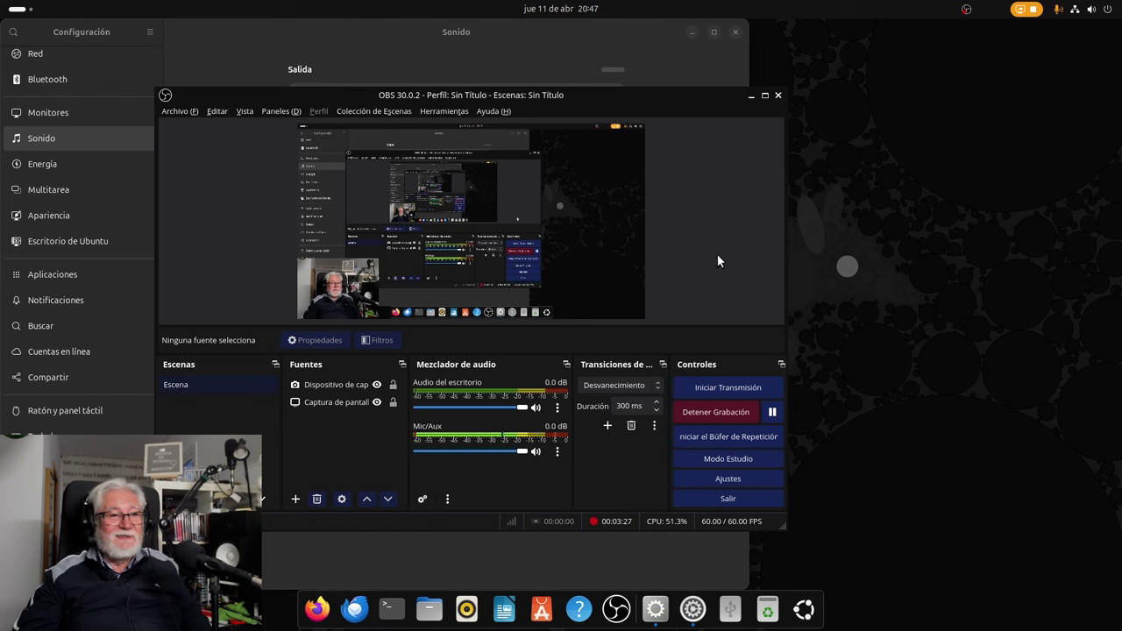
pyautogui.moveTo(641, 99); pyautogui.dragTo(780, 160)
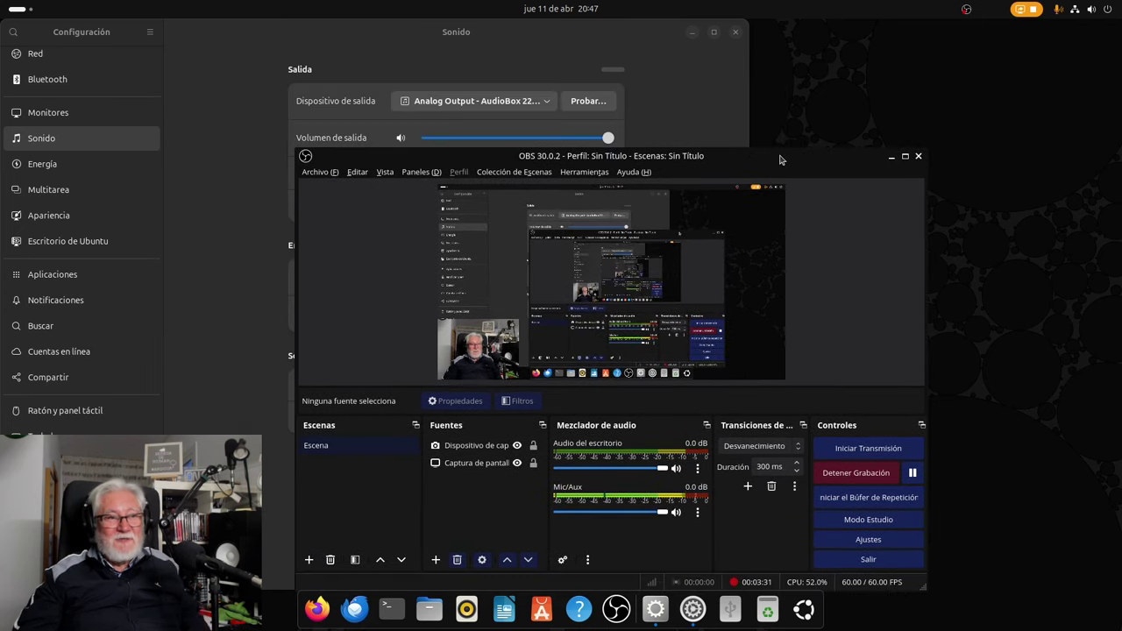
pyautogui.moveTo(780, 159); pyautogui.dragTo(1121, 190)
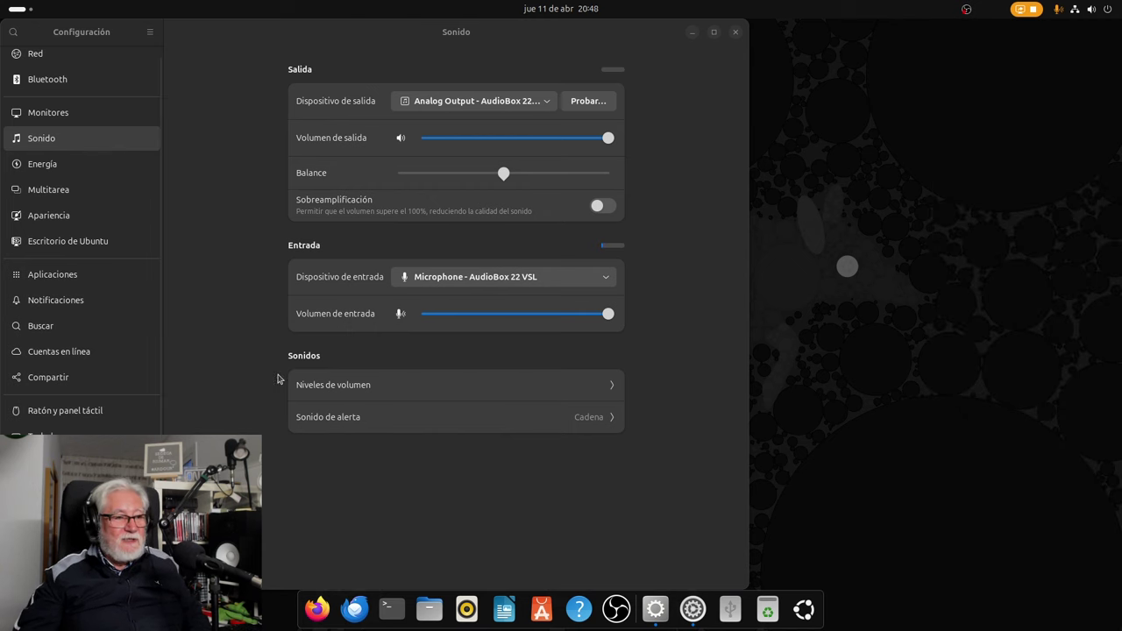
# - Run inxi -A in a terminal, highlight the PipeWire version in the audio report, and close the terminal
pyautogui.click(390, 608)
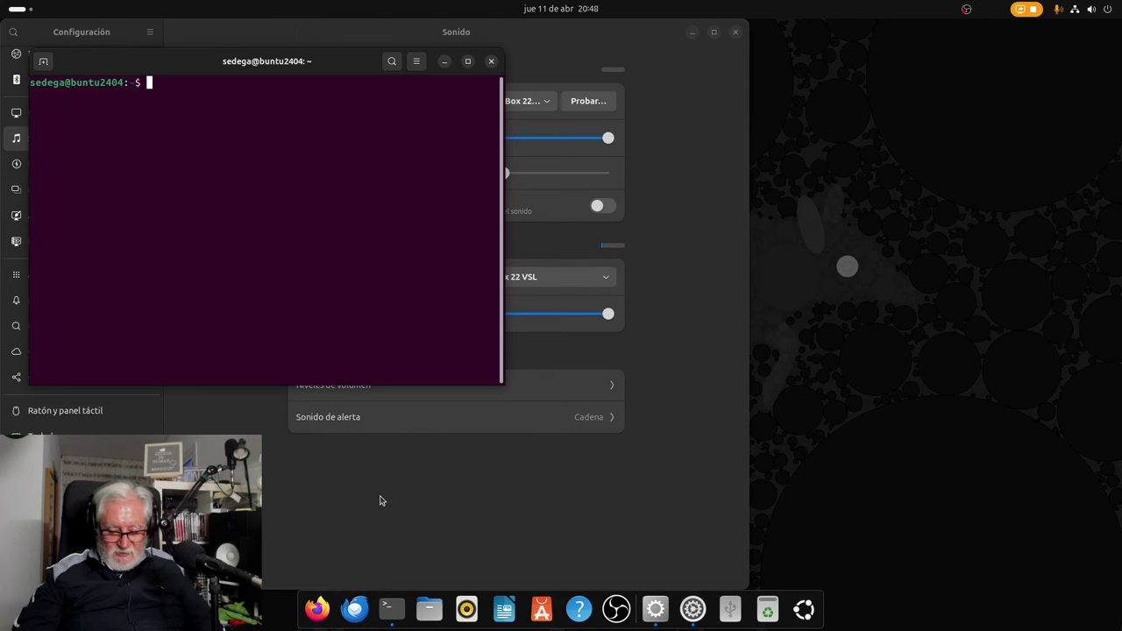
pyautogui.write('inxi')
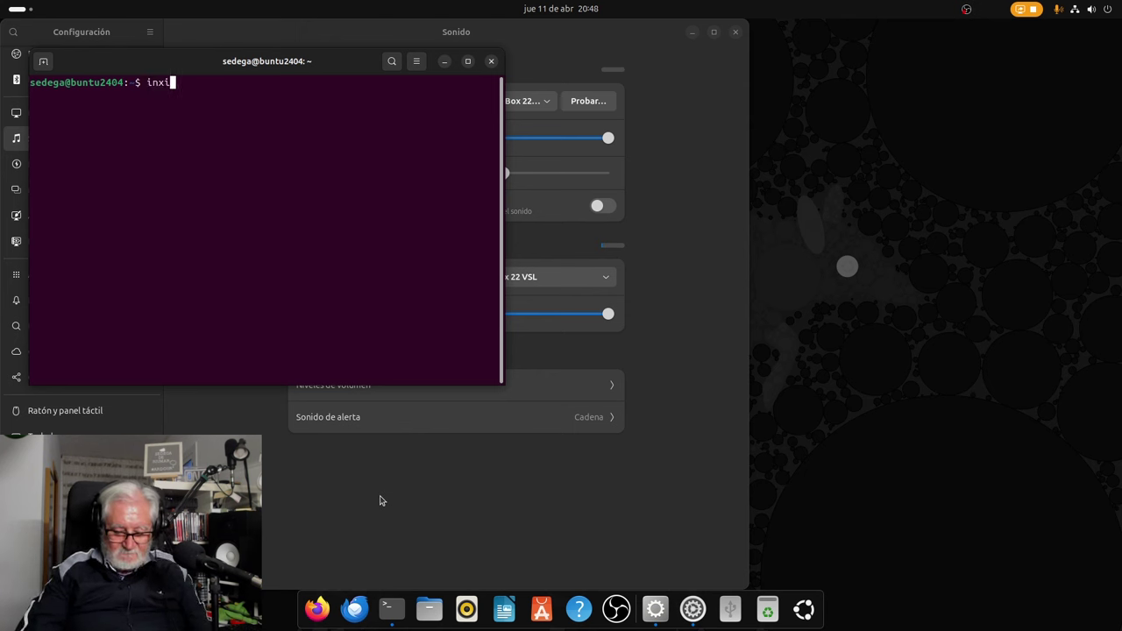
pyautogui.write(' -A')
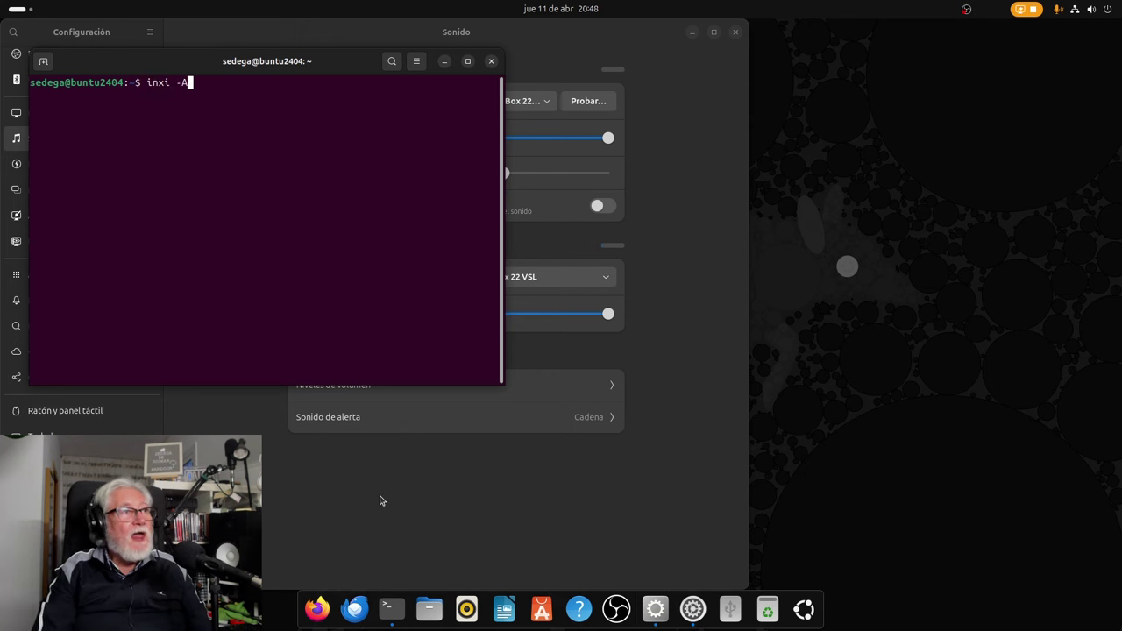
pyautogui.press('Return')
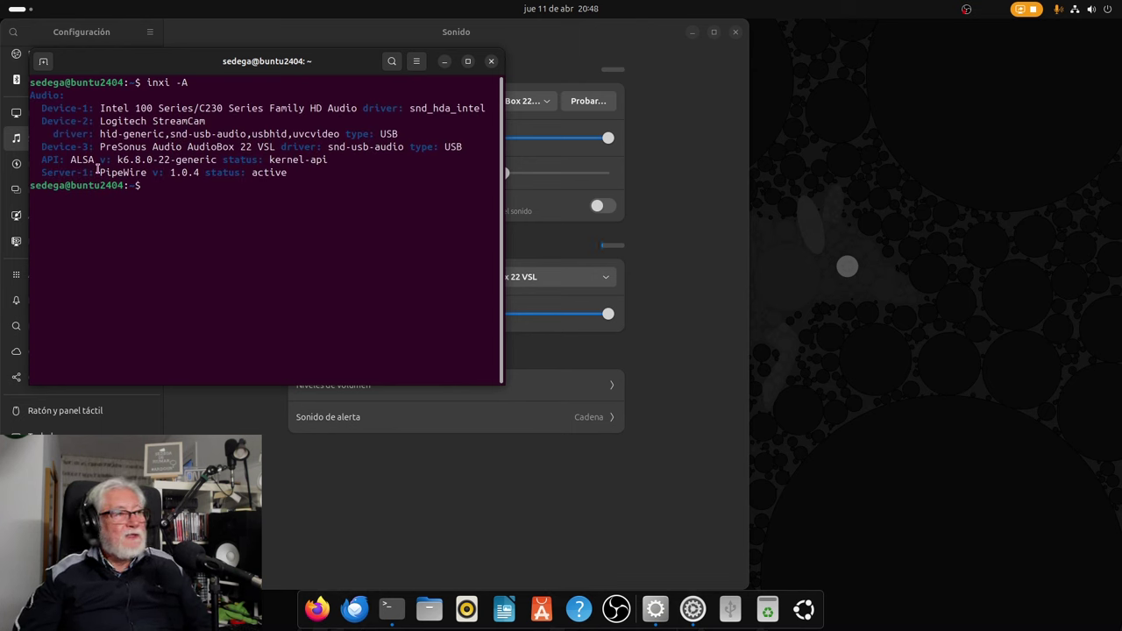
pyautogui.moveTo(96, 172); pyautogui.dragTo(223, 178)
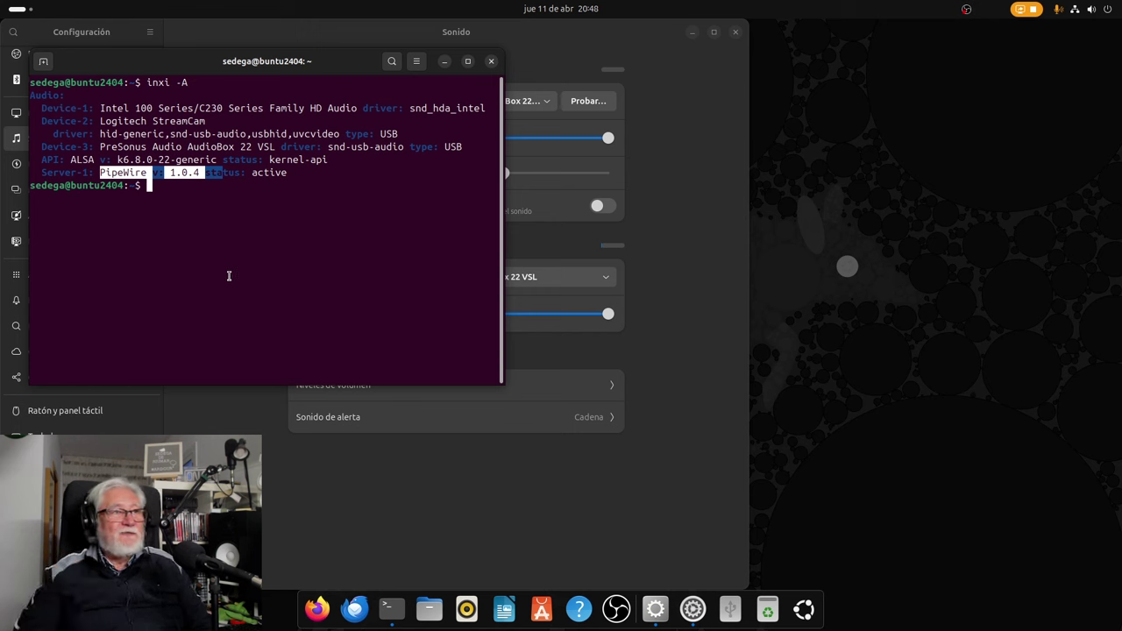
pyautogui.click(491, 62)
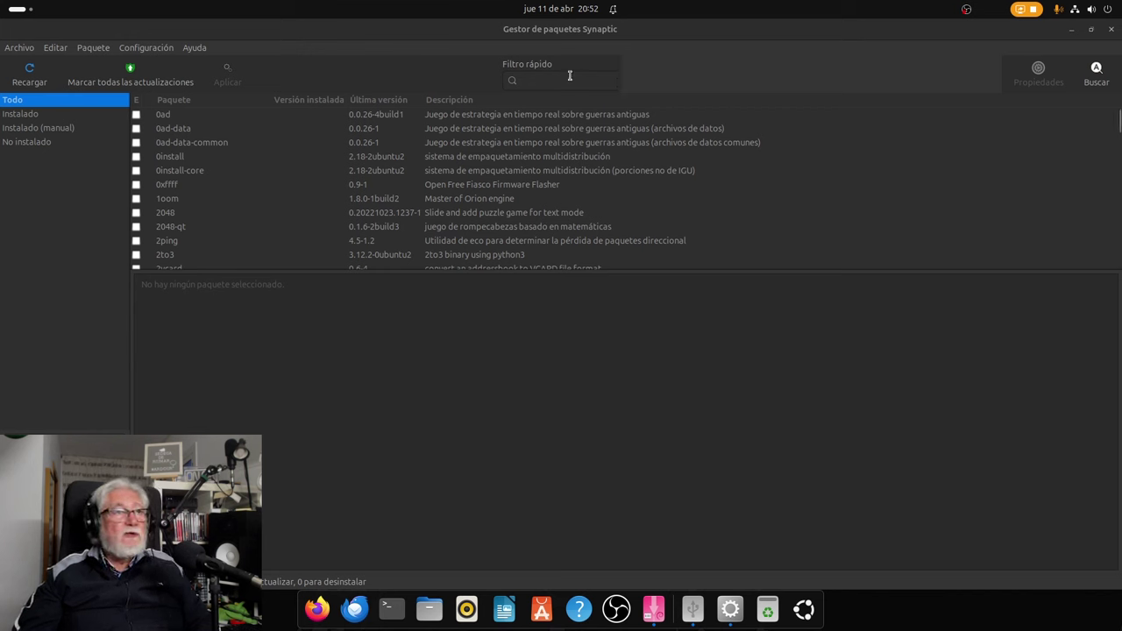
# - Filter the Synaptic packages by pipewire, look through the installed and available PipeWire packages, and close the package manager
pyautogui.click(533, 81)
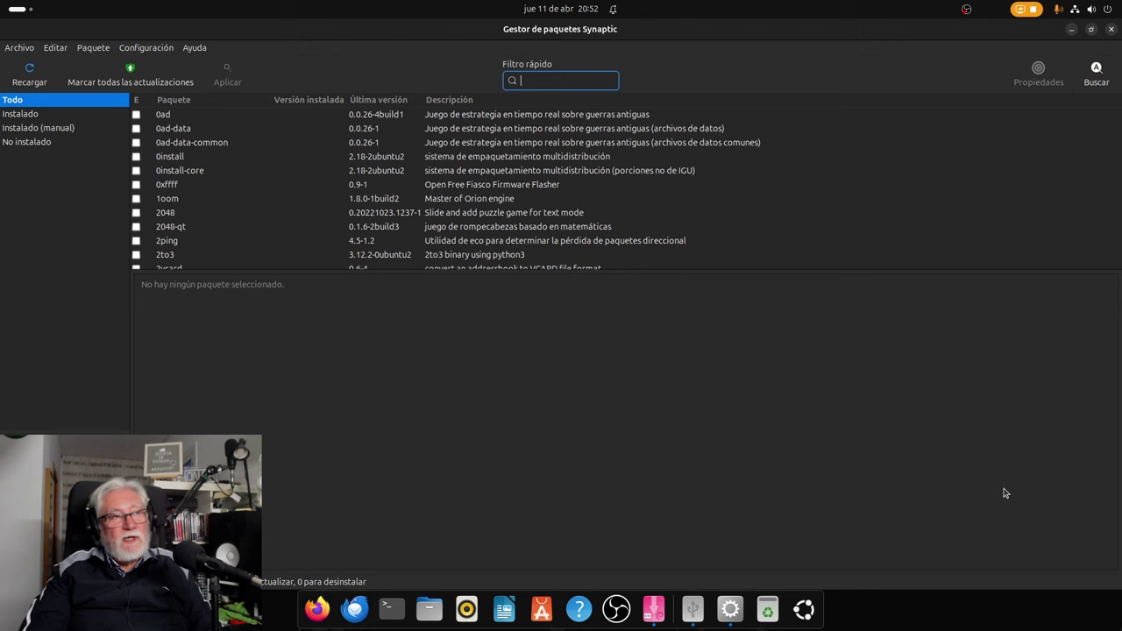
pyautogui.write('pi')
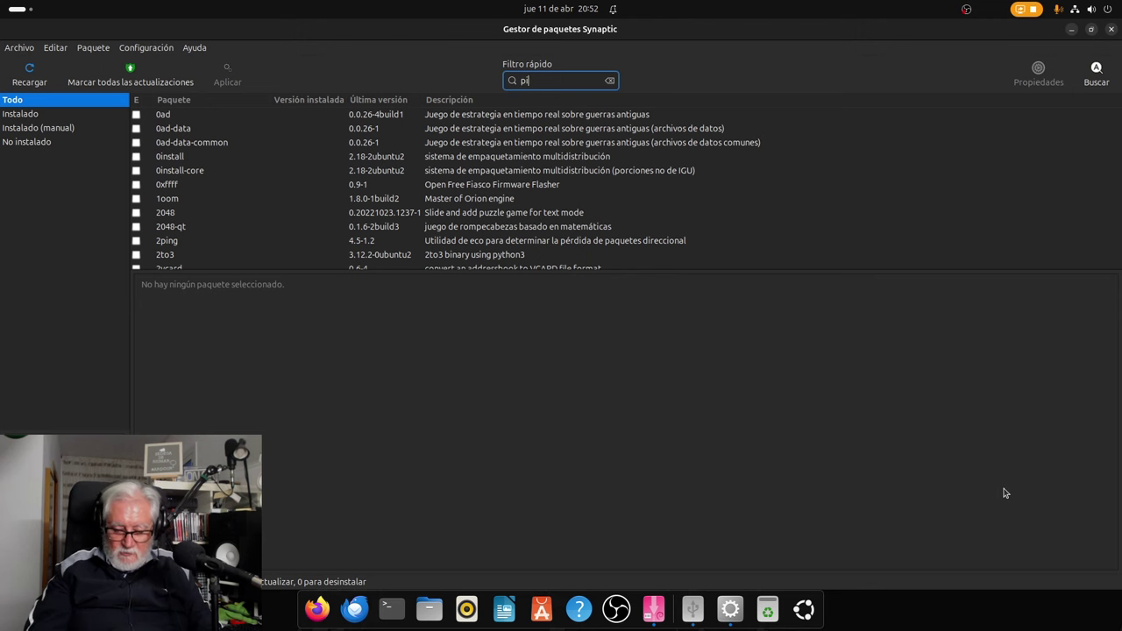
pyautogui.write('pewire')
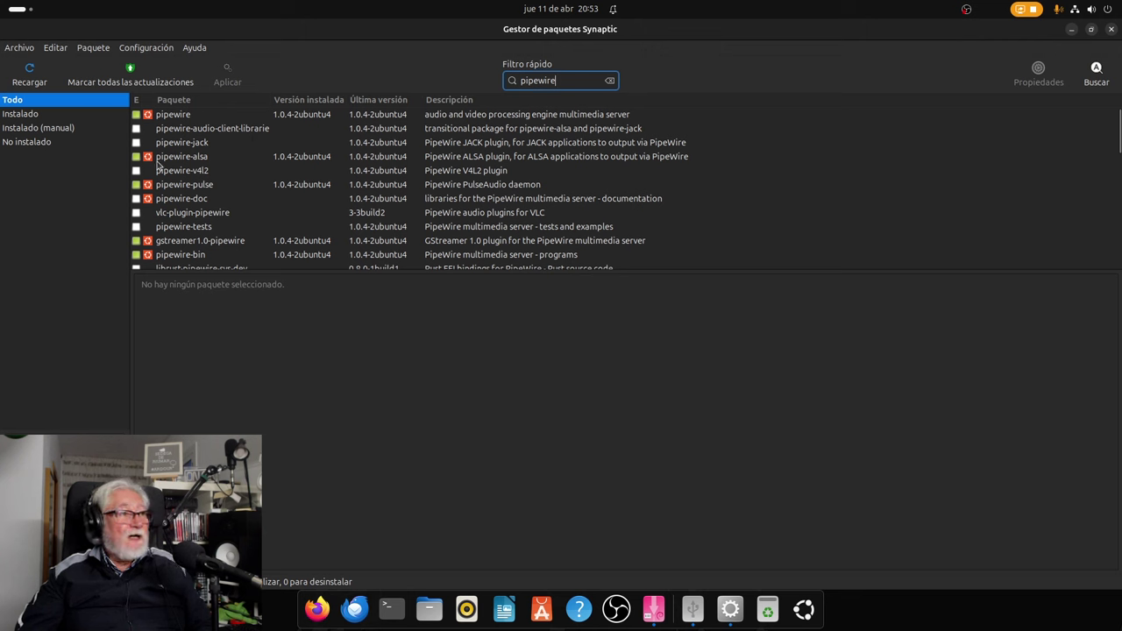
pyautogui.scroll(-2, 201, 176)
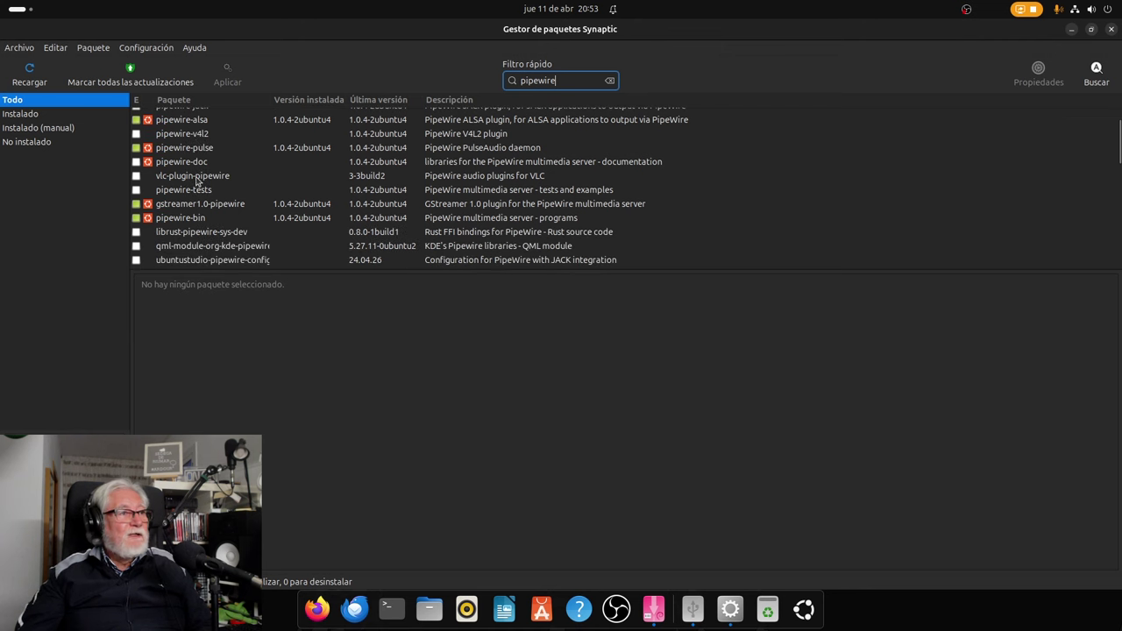
pyautogui.scroll(-5, 199, 183)
pyautogui.scroll(-2, 203, 197)
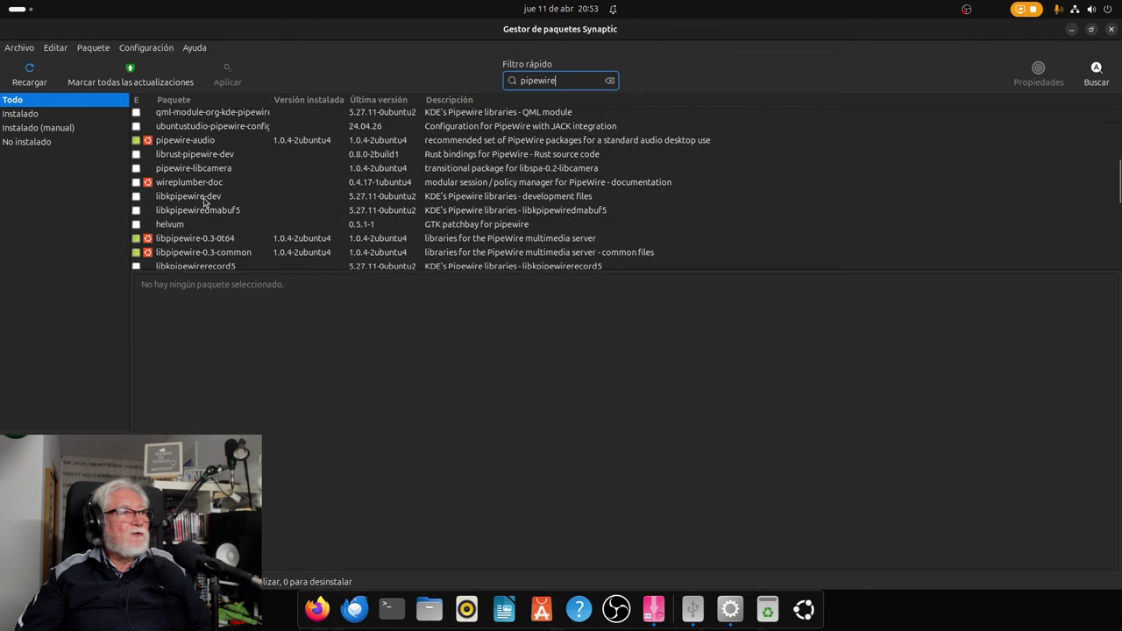
pyautogui.scroll(-9, 200, 201)
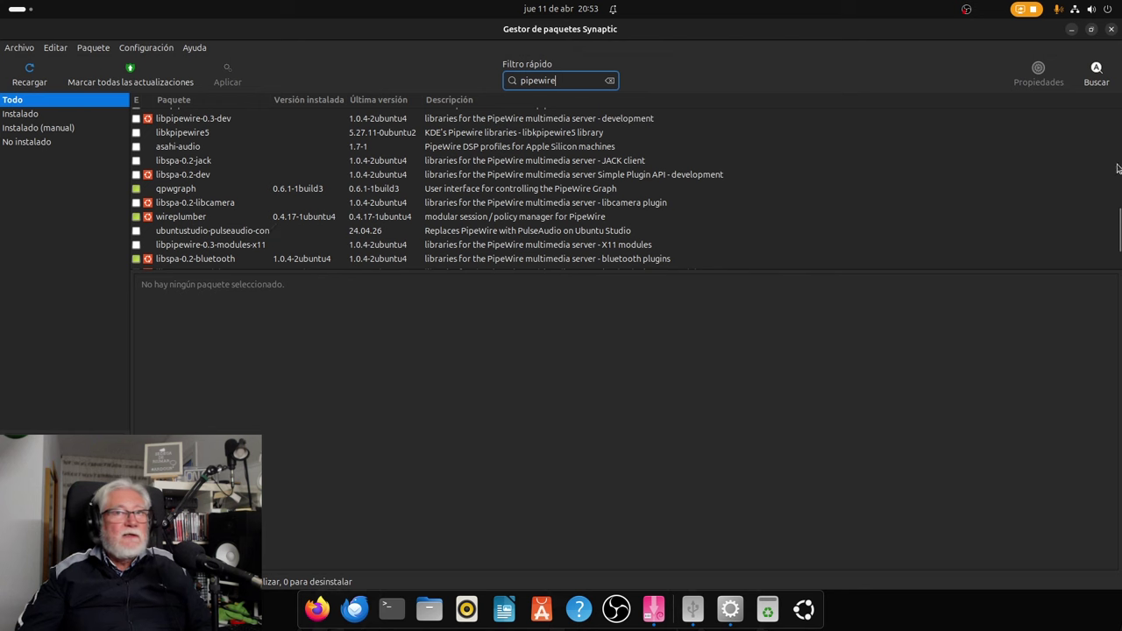
pyautogui.click(1109, 31)
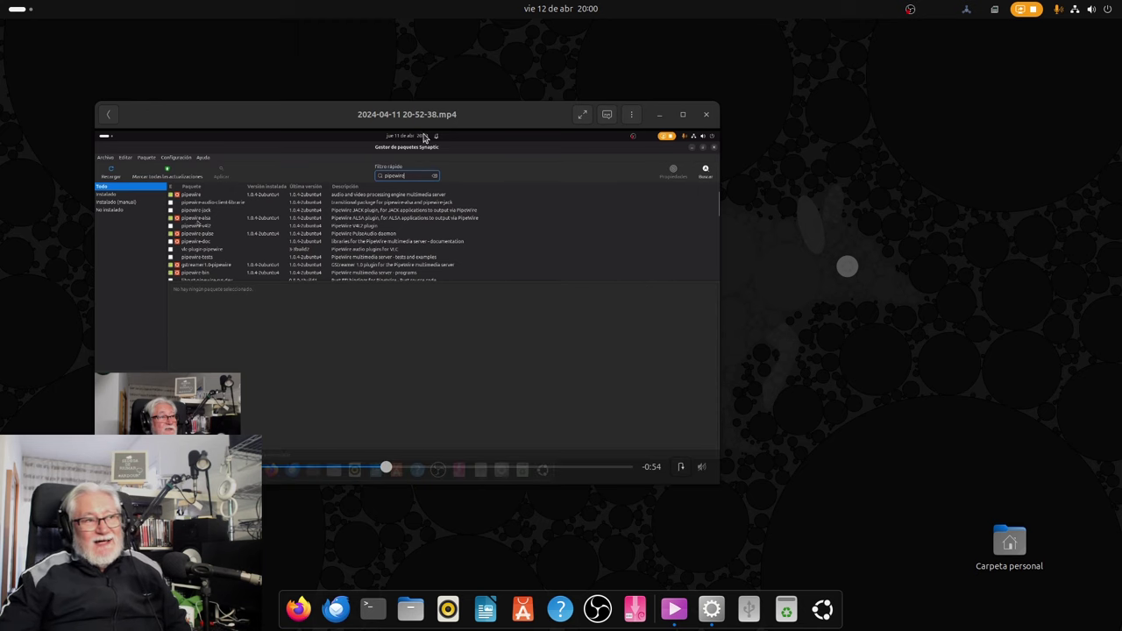
pyautogui.moveTo(388, 114); pyautogui.dragTo(402, 56)
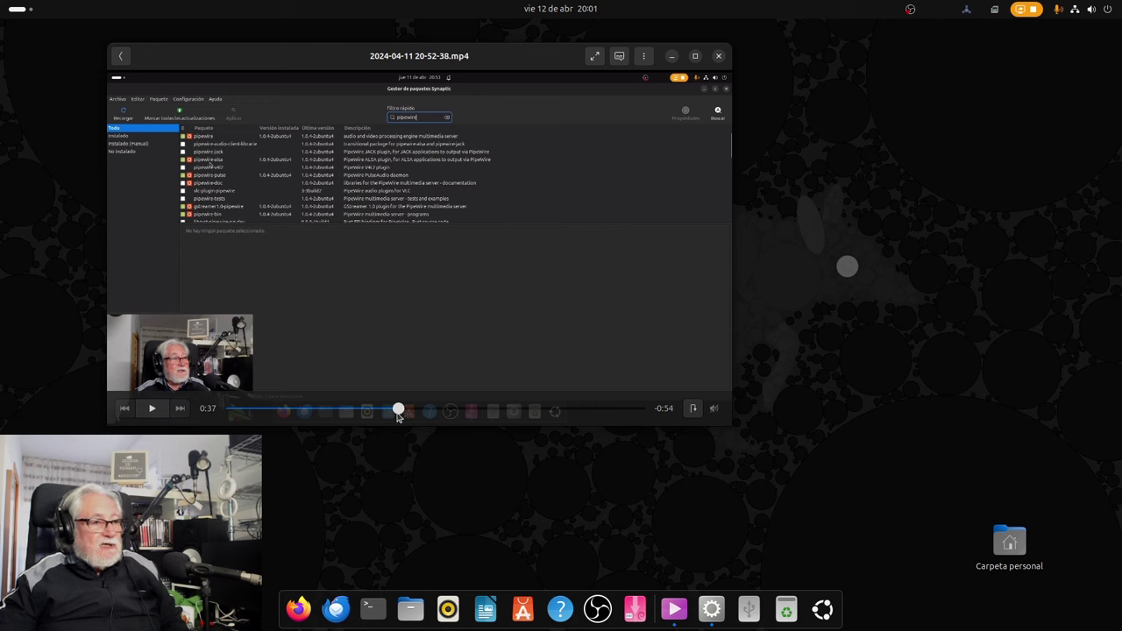
pyautogui.moveTo(396, 410); pyautogui.dragTo(464, 421)
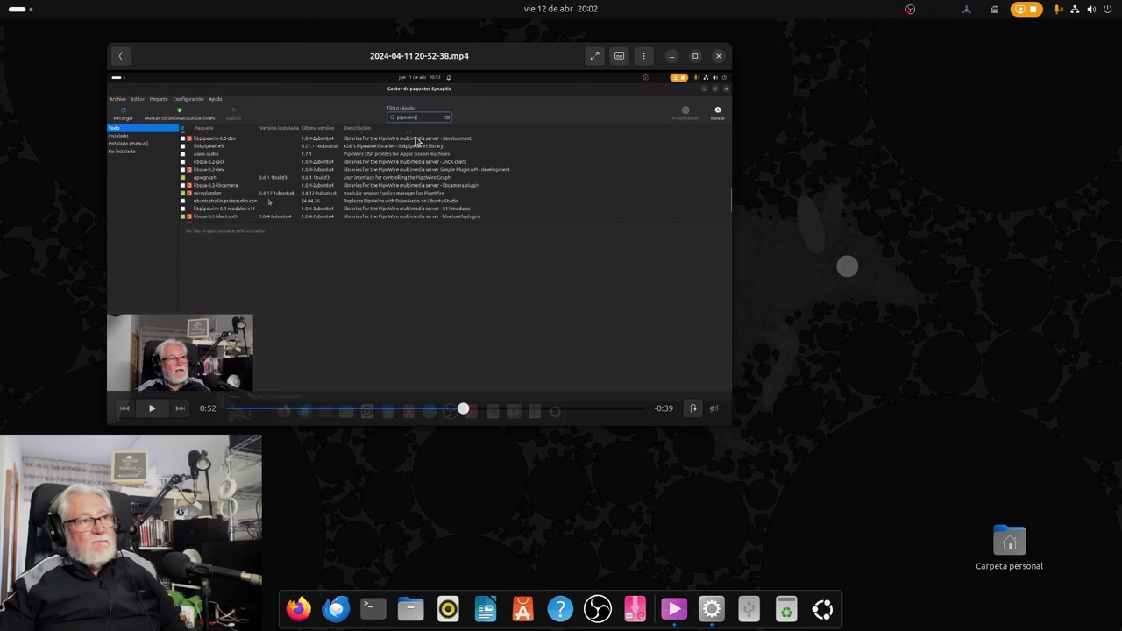
pyautogui.moveTo(149, 107)
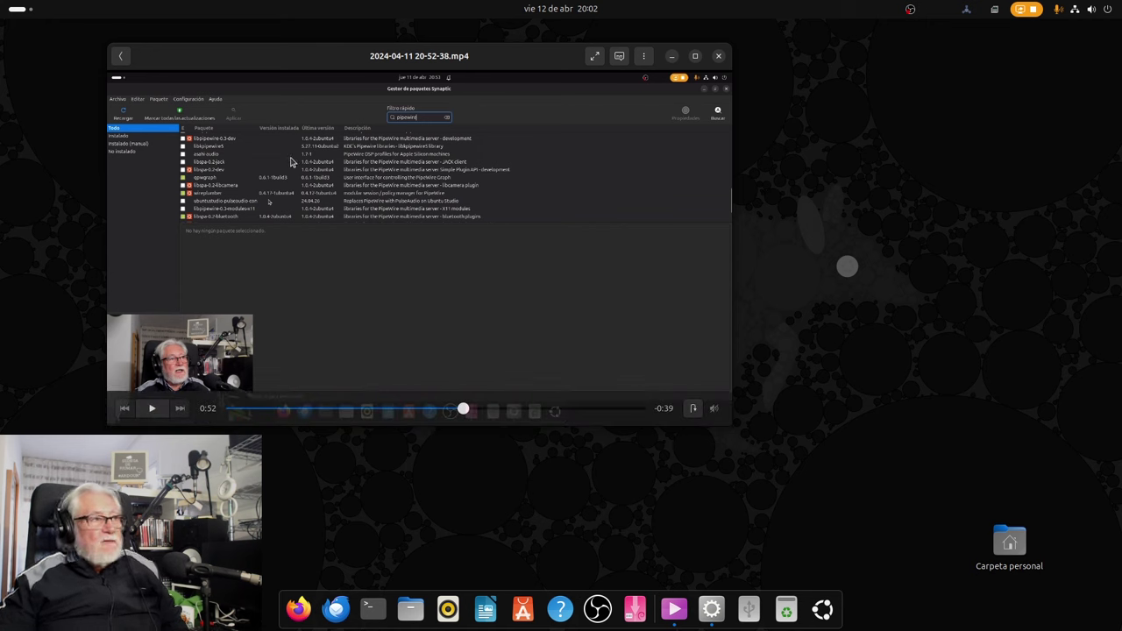
pyautogui.moveTo(461, 412); pyautogui.dragTo(395, 409)
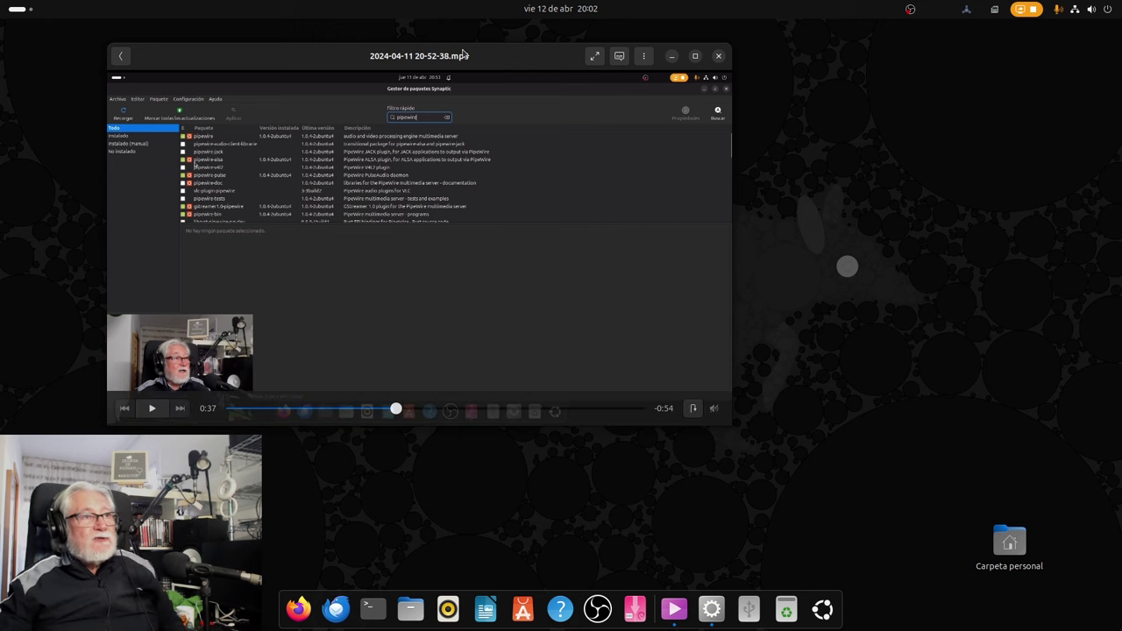
pyautogui.moveTo(493, 57); pyautogui.dragTo(916, 200)
pyautogui.hotkey('ctrl', 'q')
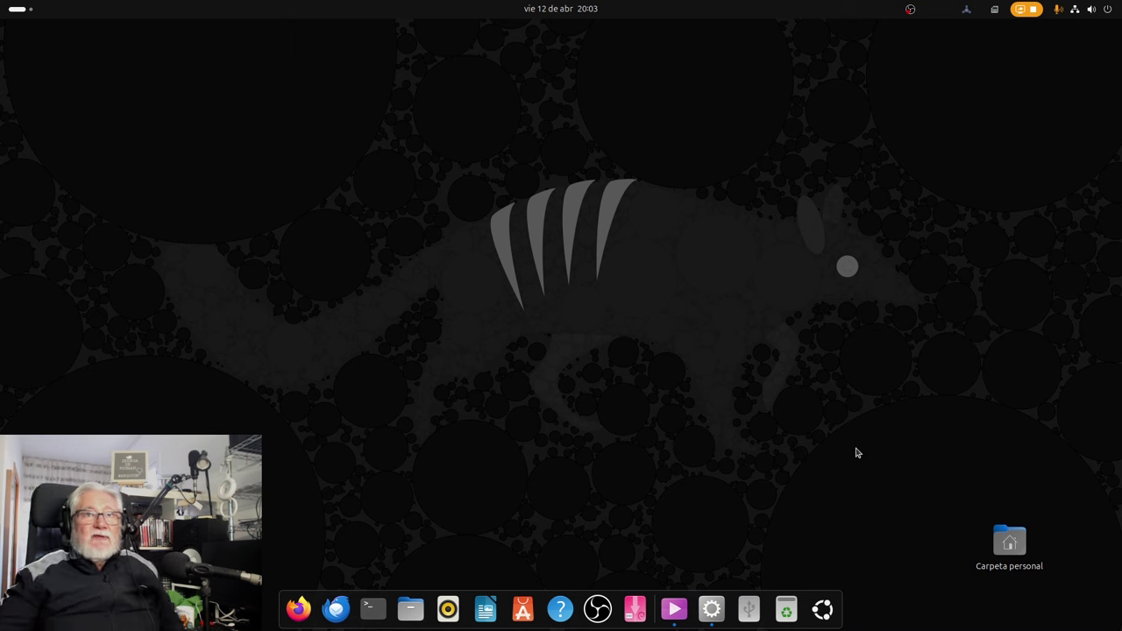
# - Bring up Cadence, place its window near the middle of the desktop, and open the JACK driver settings
pyautogui.click(967, 11)
pyautogui.click(968, 13)
pyautogui.click(439, 35)
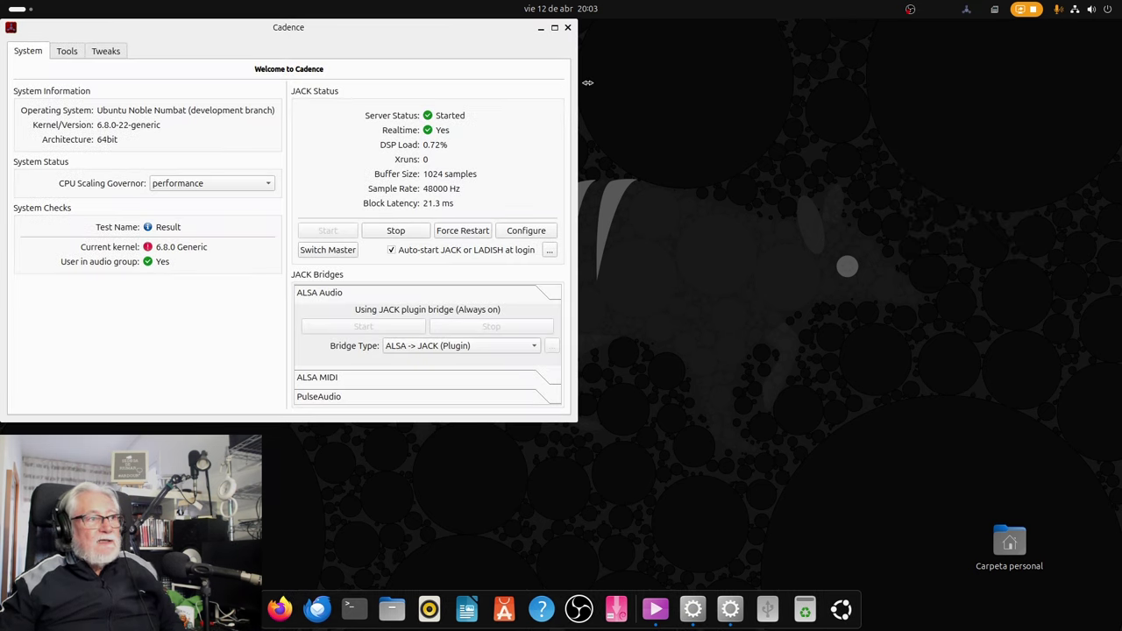
pyautogui.moveTo(439, 35); pyautogui.dragTo(619, 90)
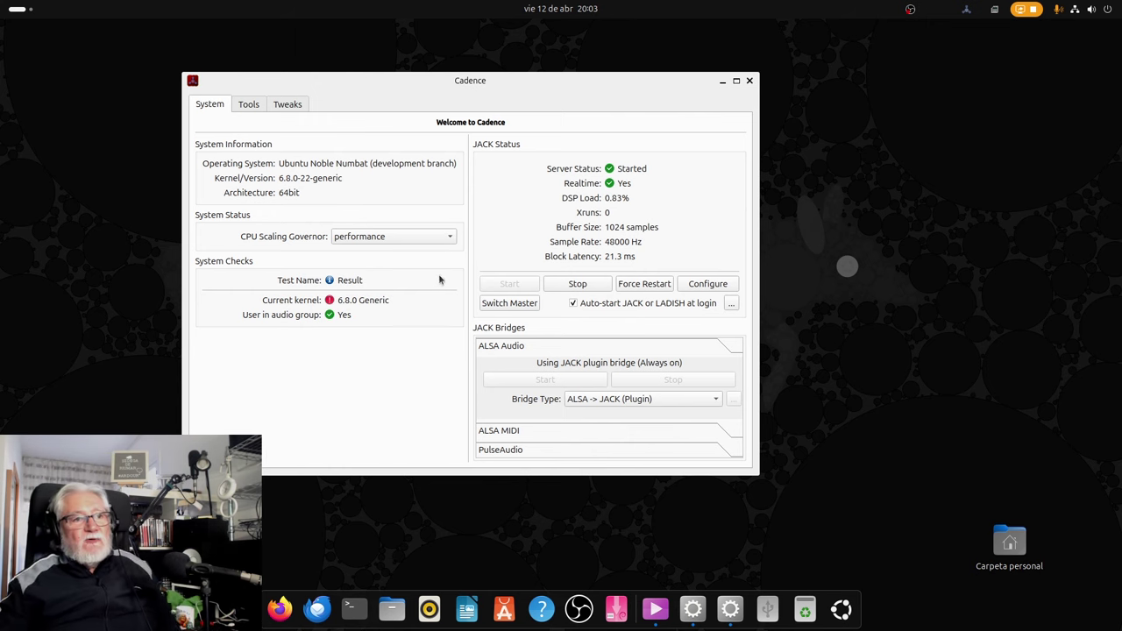
pyautogui.click(719, 286)
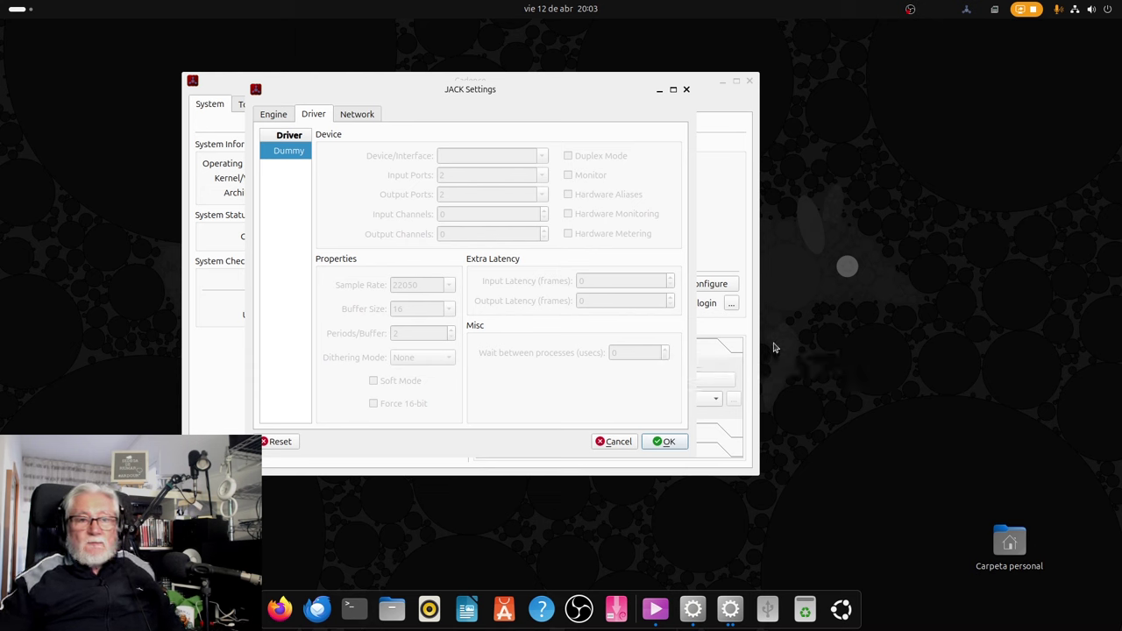
# - Open qpwgraph, examine the audio connections, and close it along with the JACK settings and Cadence
pyautogui.click(840, 613)
pyautogui.scroll(-1, 846, 473)
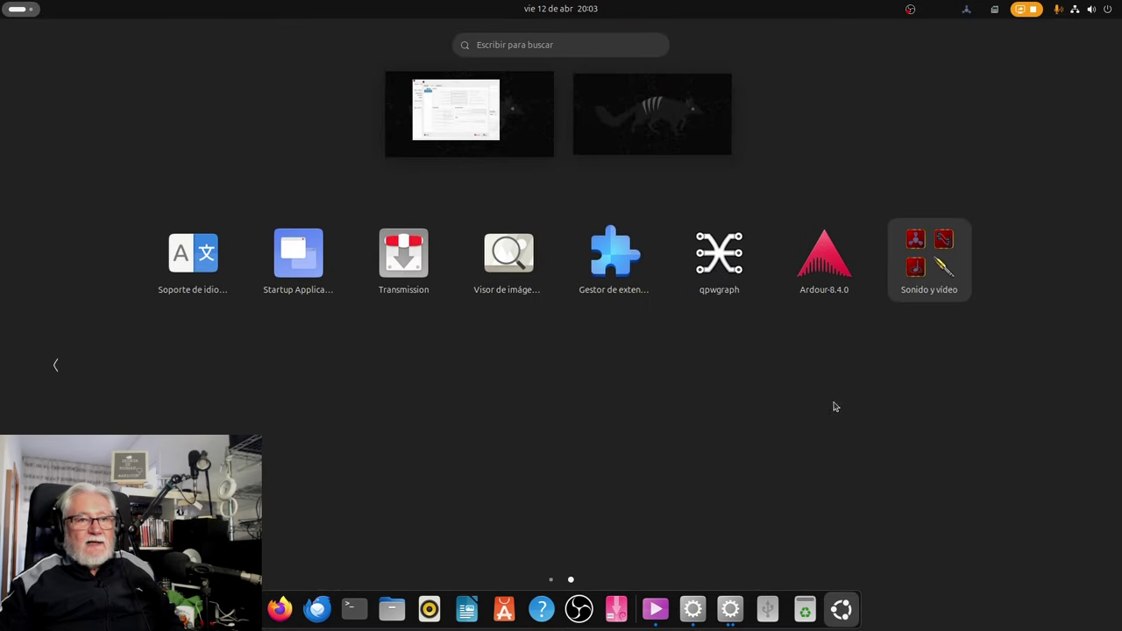
pyautogui.click(727, 278)
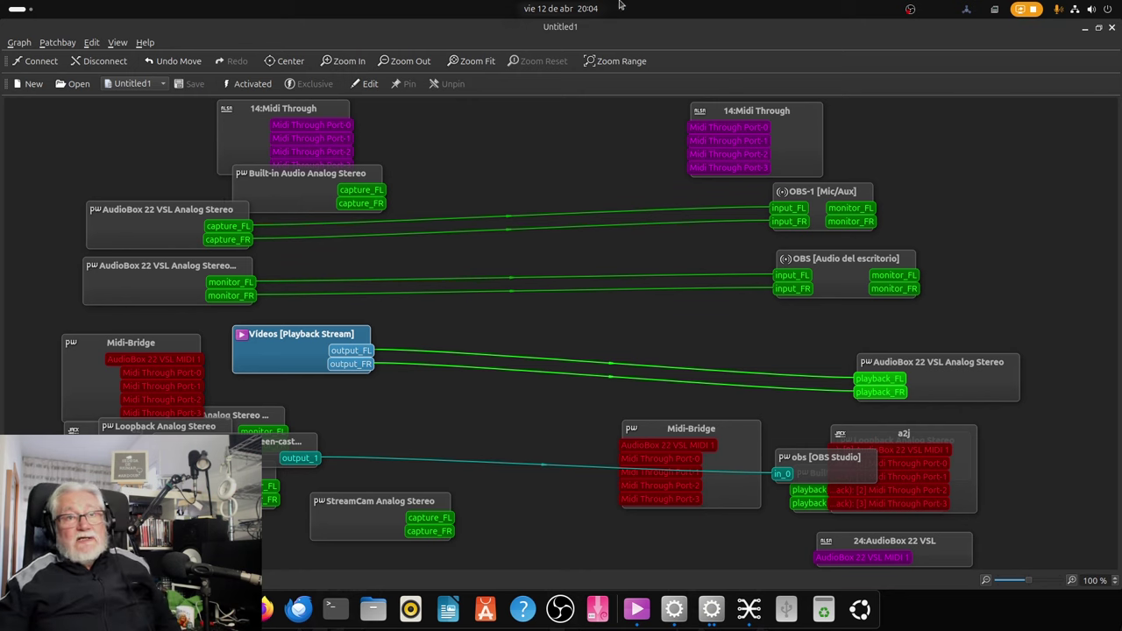
pyautogui.click(1113, 29)
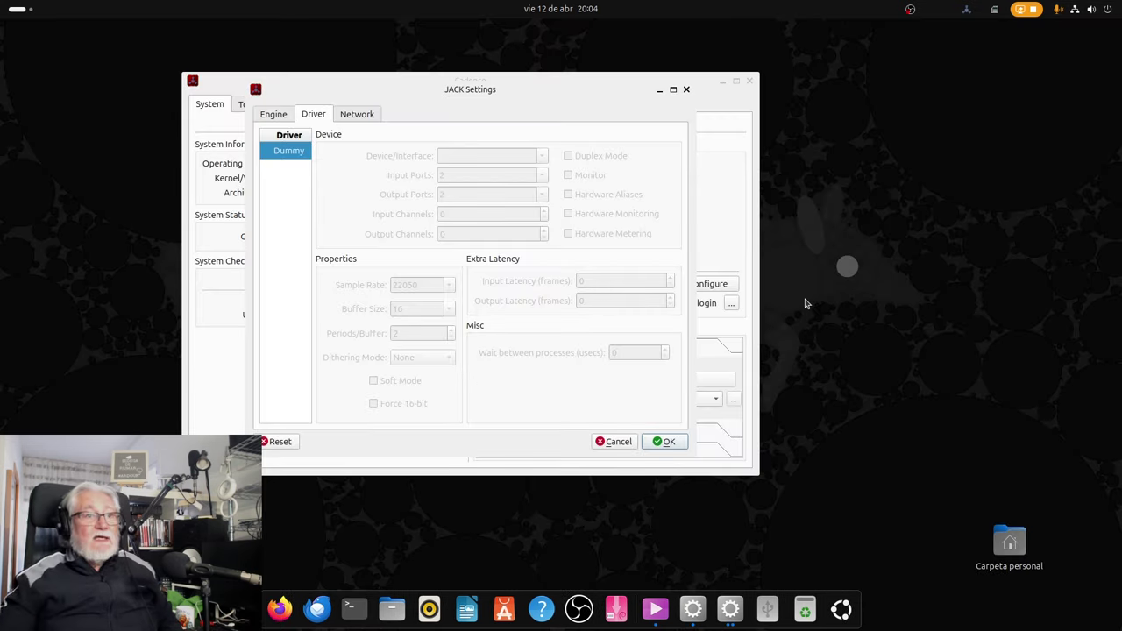
pyautogui.click(666, 444)
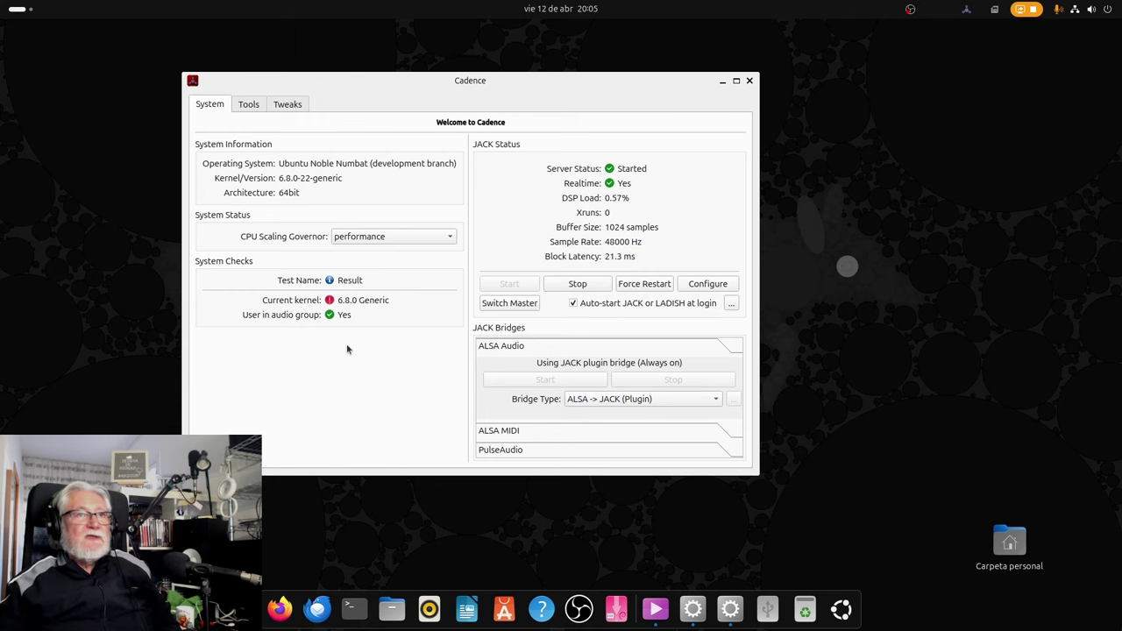
pyautogui.click(750, 82)
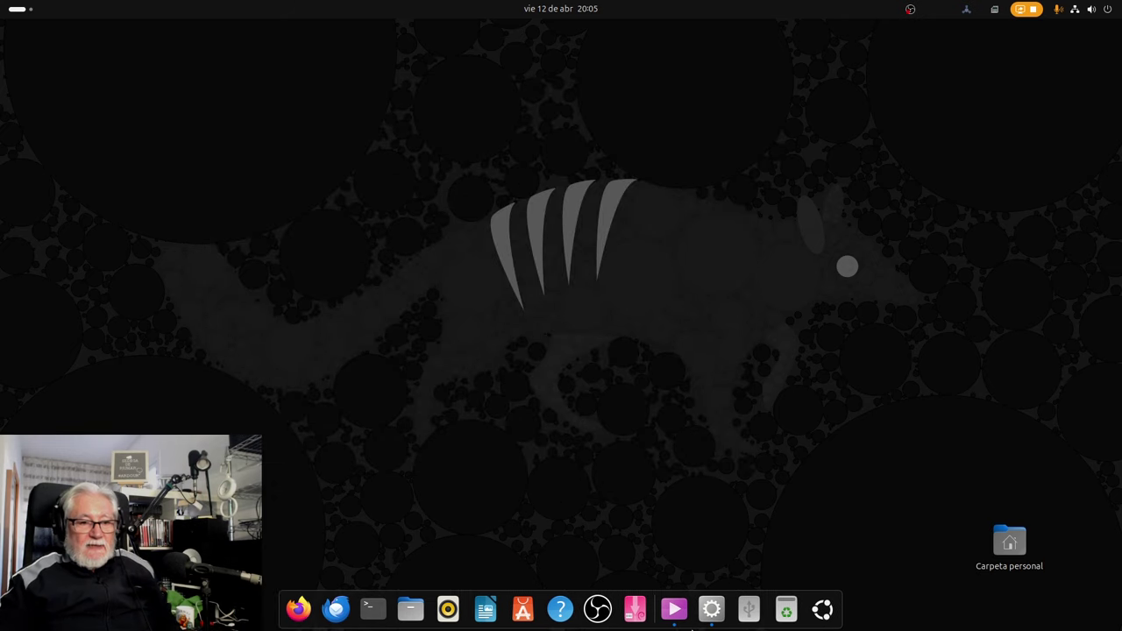
# - Launch Ardour and open the recent session Prueba inicial
pyautogui.click(828, 611)
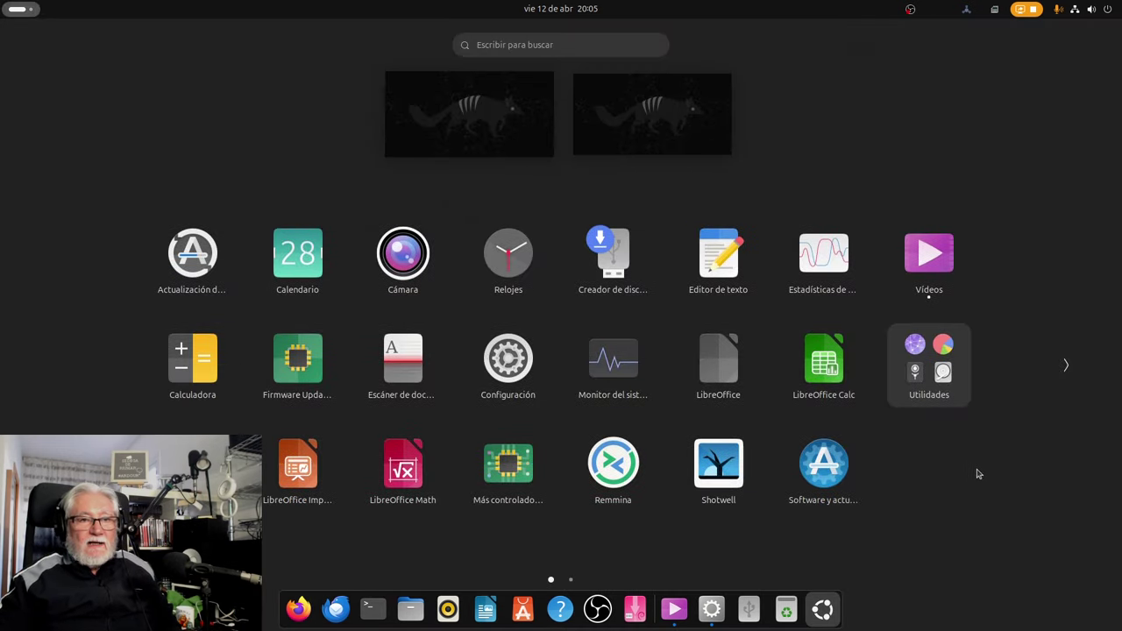
pyautogui.scroll(-1, 976, 473)
pyautogui.click(707, 452)
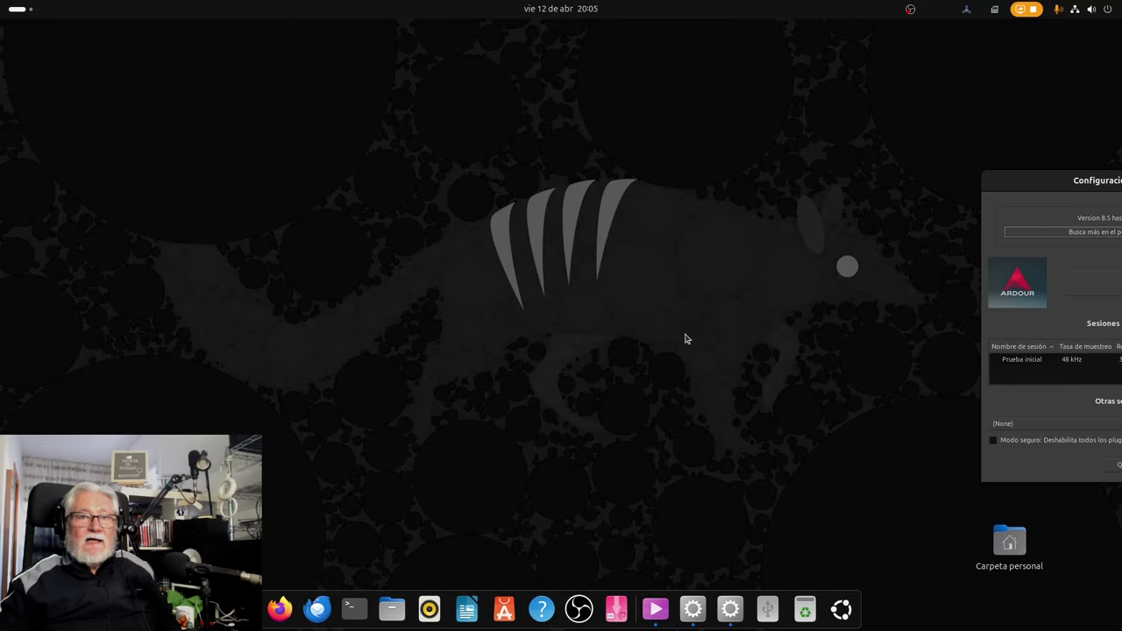
pyautogui.moveTo(1032, 180); pyautogui.dragTo(470, 181)
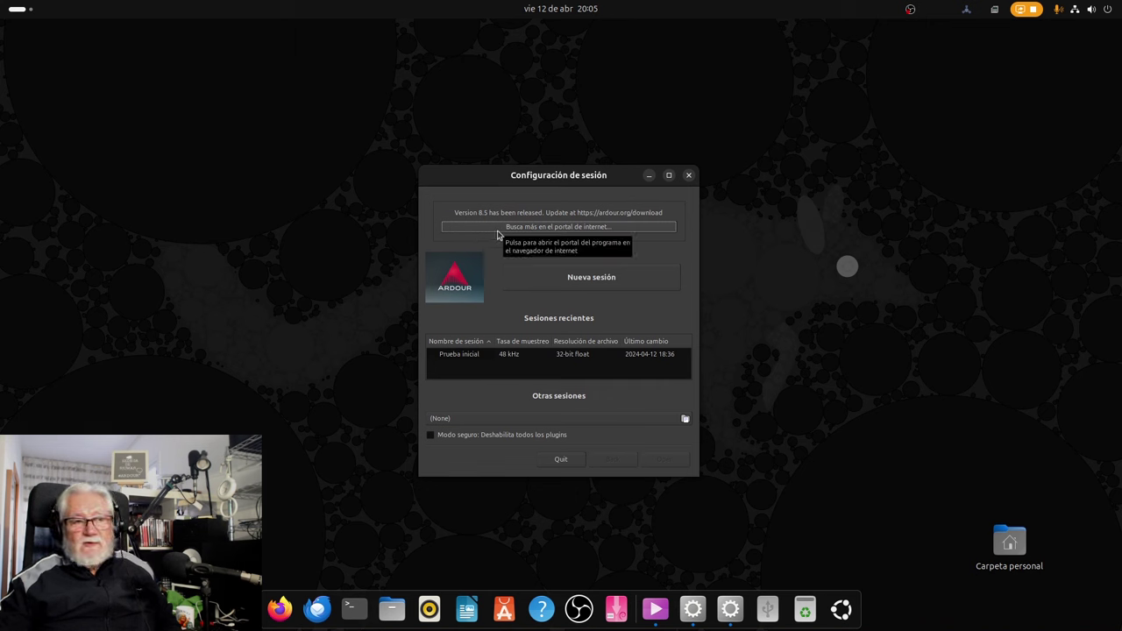
pyautogui.click(469, 358)
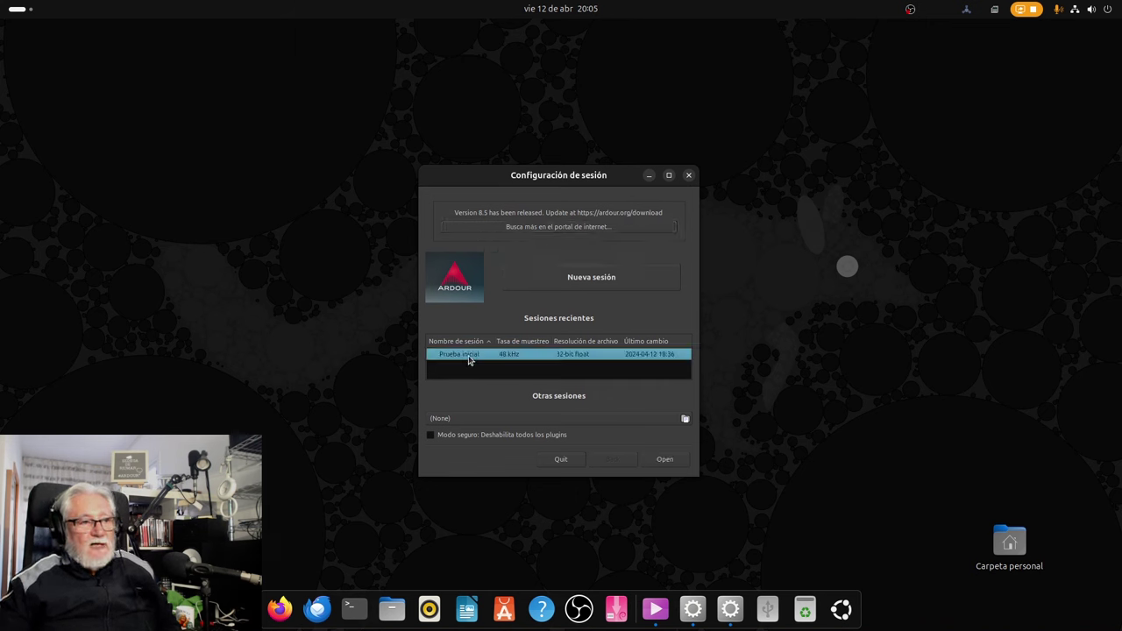
pyautogui.click(665, 459)
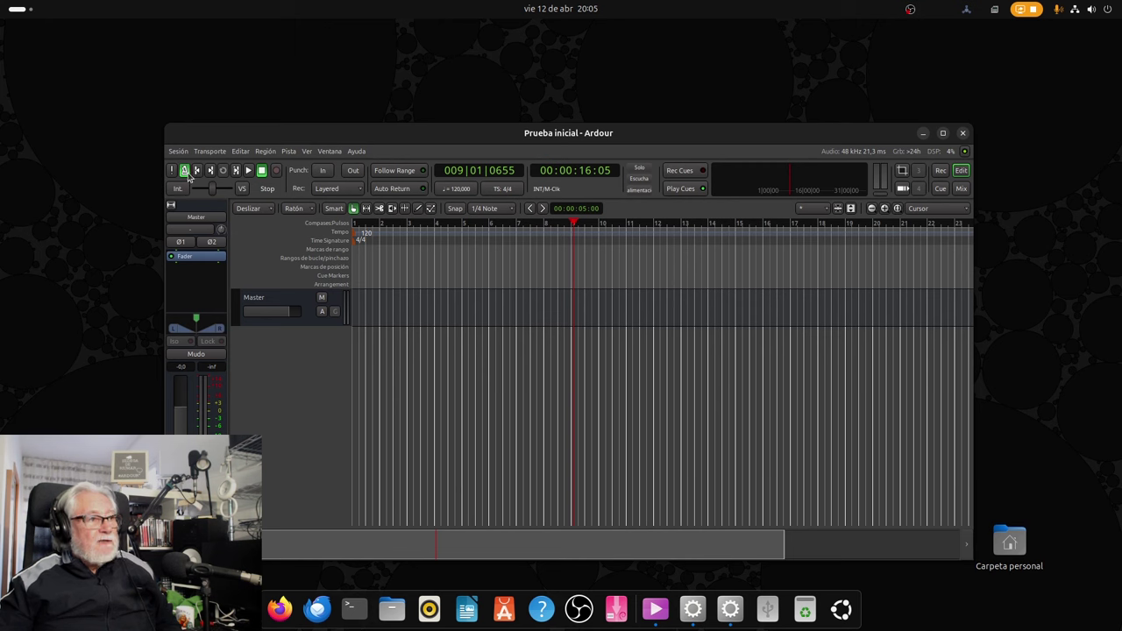
# - Play the Ardour session briefly with the metronome, stop it, and move the window slightly higher on the desktop
pyautogui.click(250, 172)
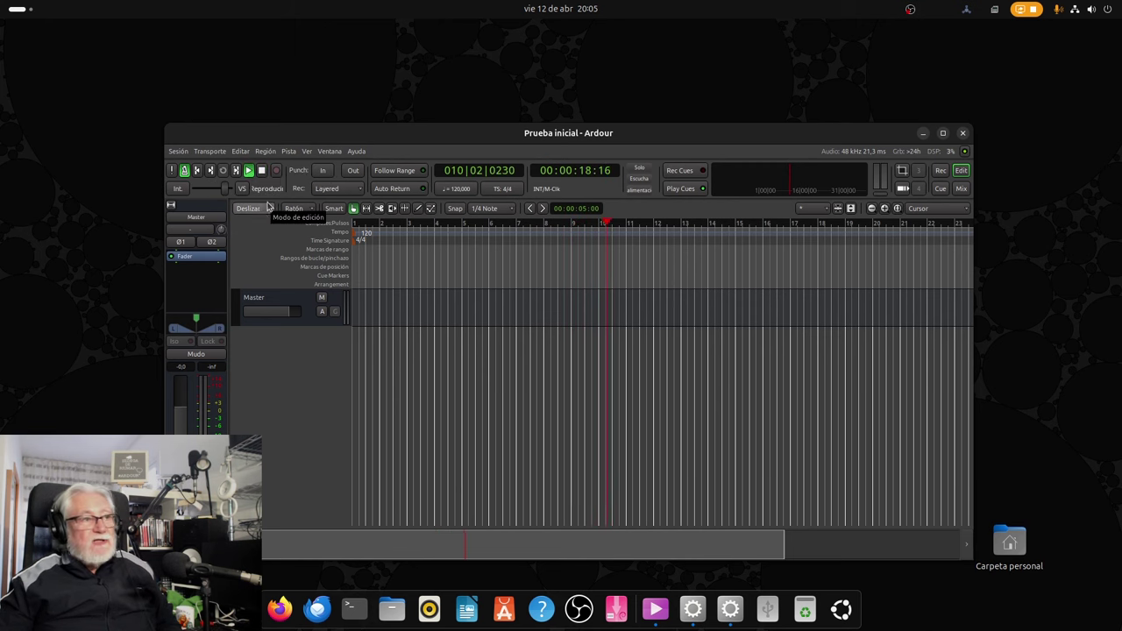
pyautogui.click(261, 172)
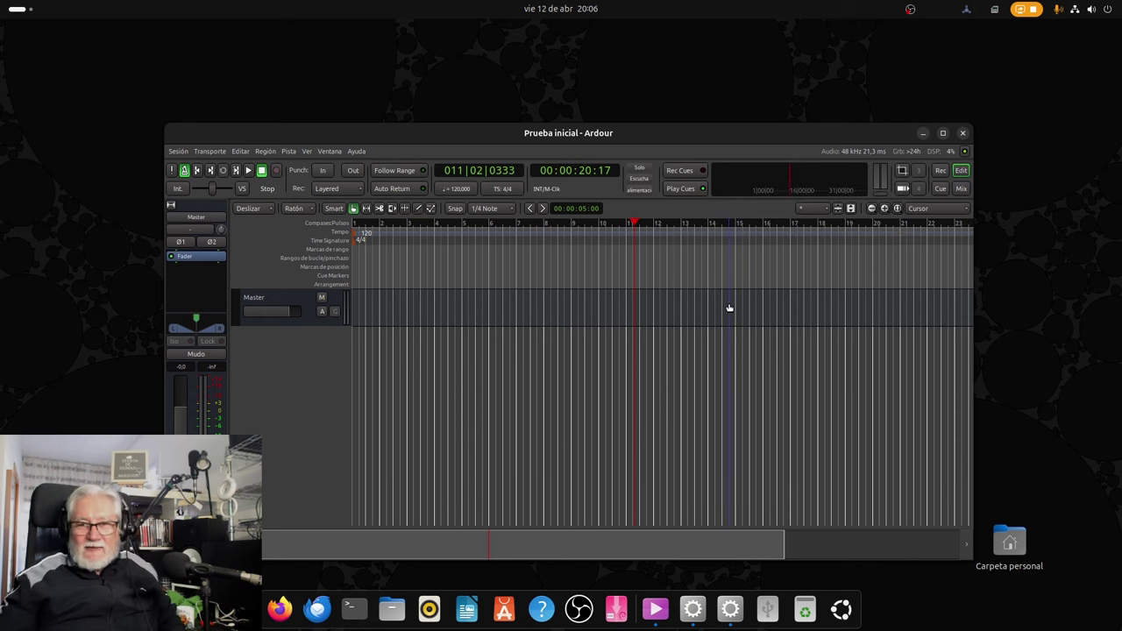
pyautogui.moveTo(704, 134); pyautogui.dragTo(756, 79)
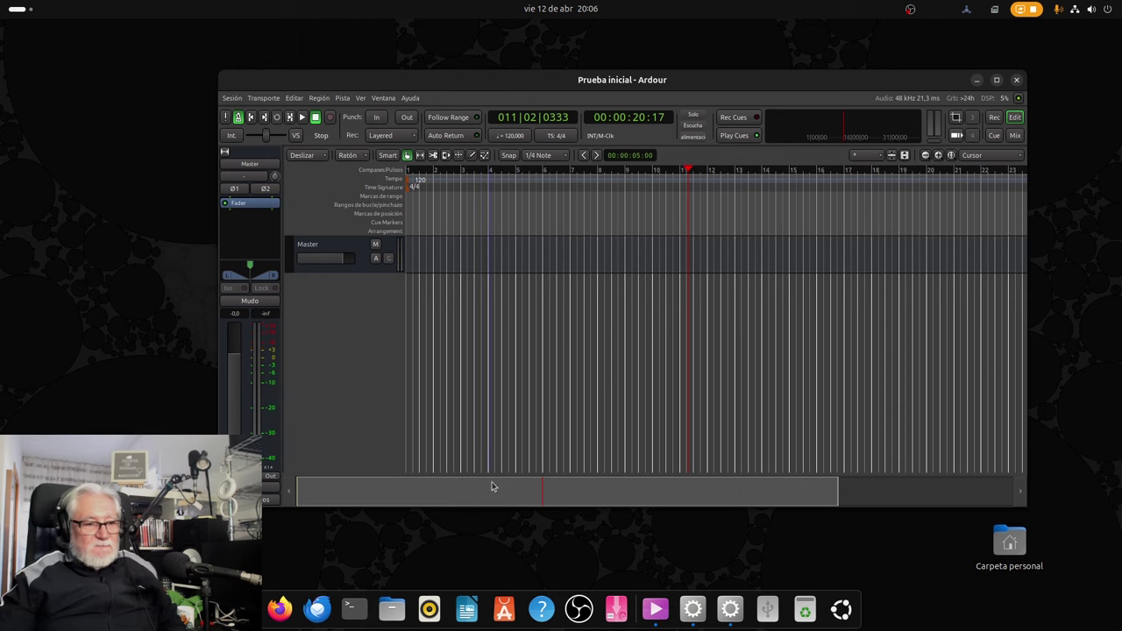
# - Launch the Synaptic package manager and authenticate with the account password
pyautogui.click(616, 608)
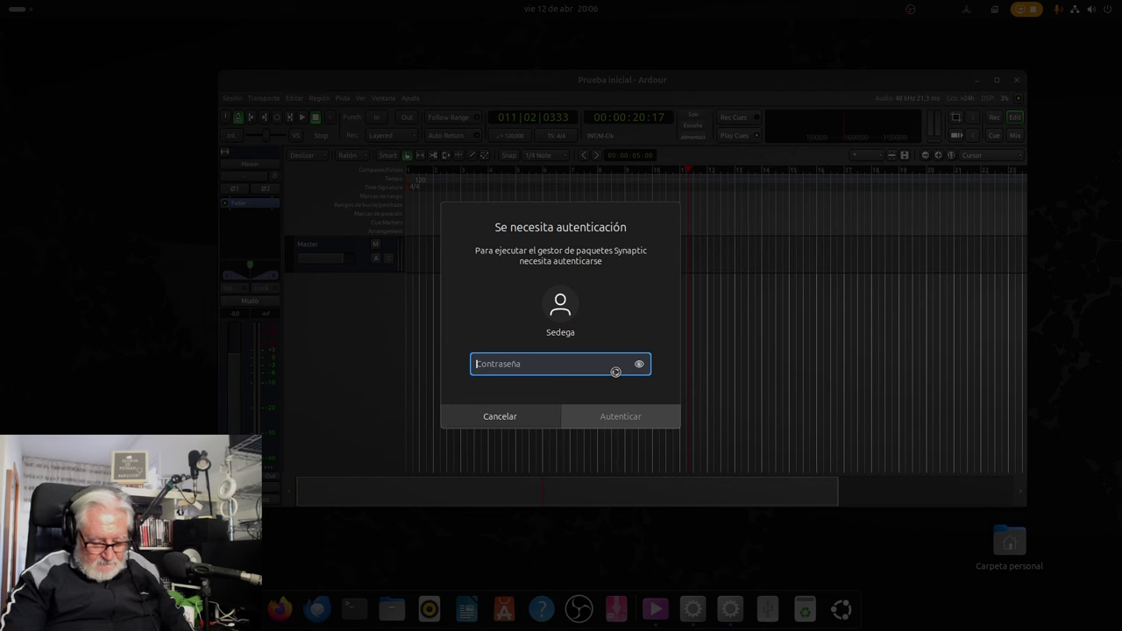
pyautogui.write('•••••••••••')
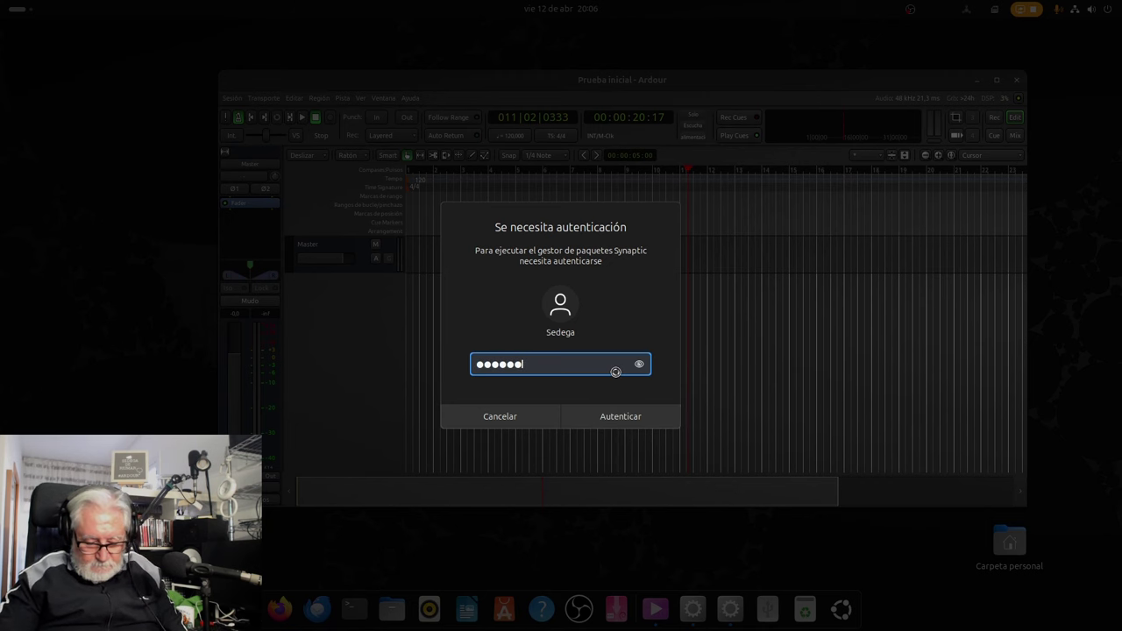
pyautogui.press('Return')
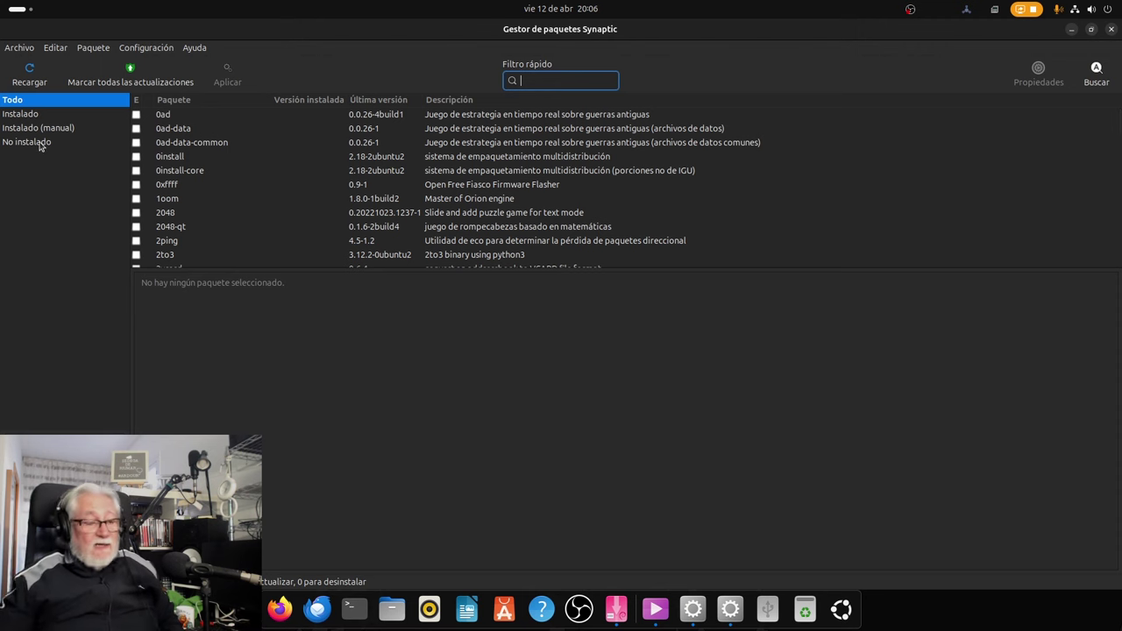
# - Filter the Synaptic packages by pipewire, check which PipeWire packages are installed, and close the package manager
pyautogui.write('pipewire')
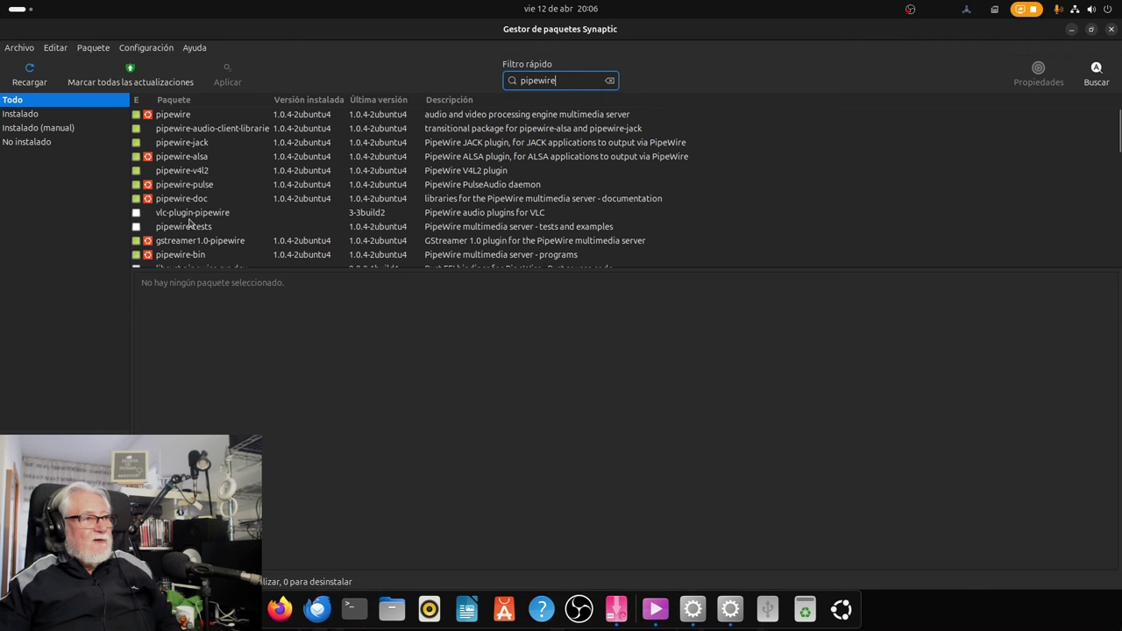
pyautogui.scroll(-1, 192, 224)
pyautogui.scroll(-3, 188, 226)
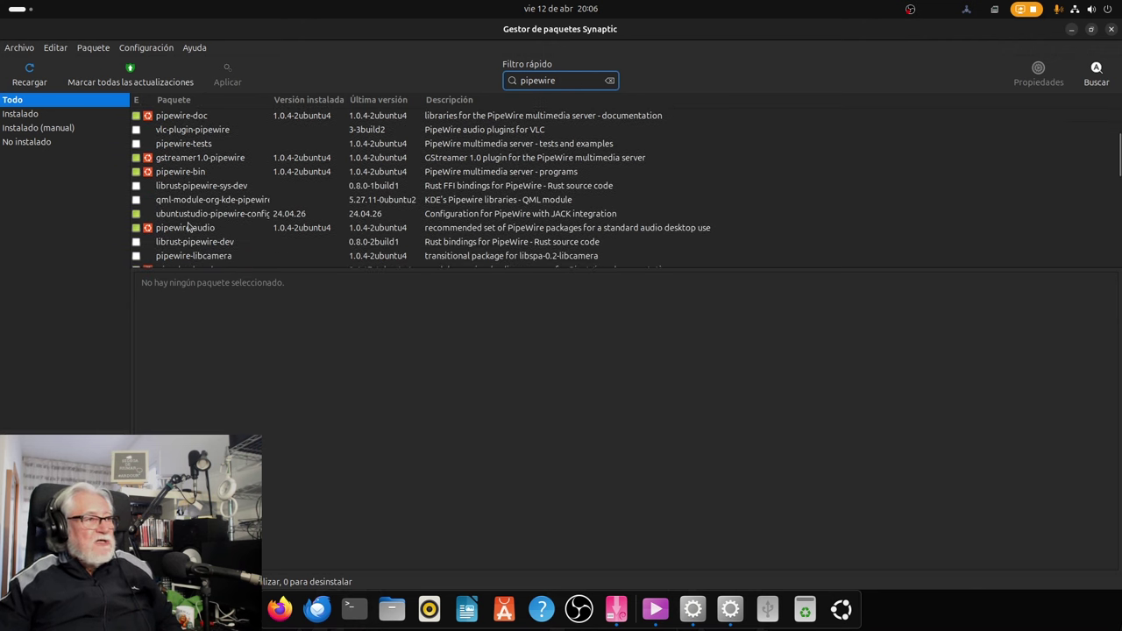
pyautogui.scroll(3, 184, 231)
pyautogui.scroll(2, 185, 228)
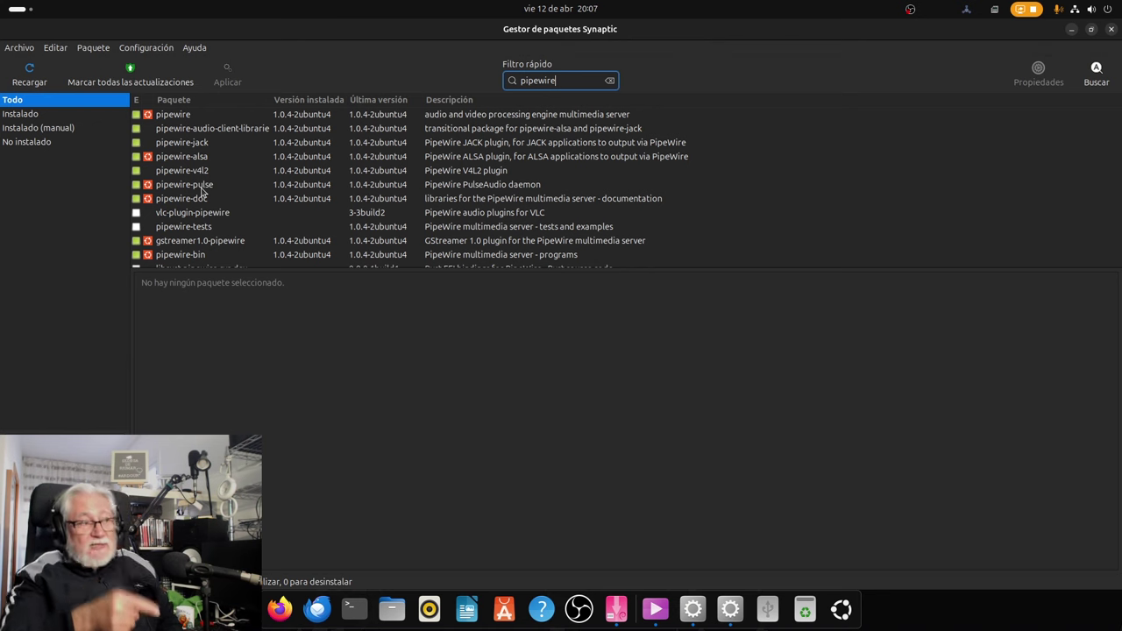
pyautogui.scroll(-5, 213, 197)
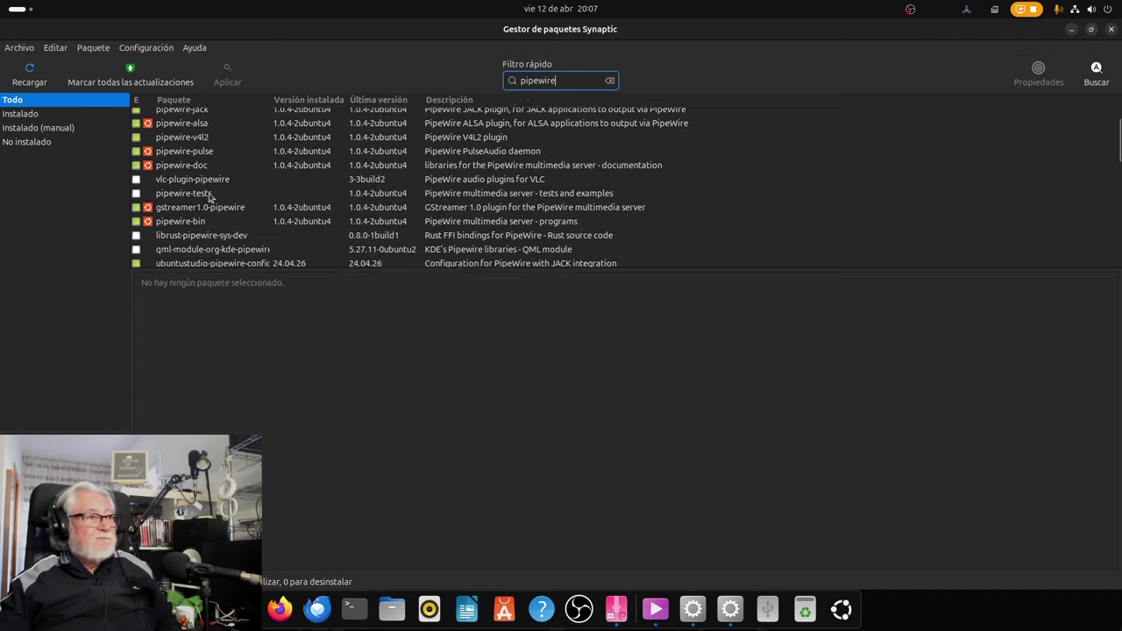
pyautogui.click(1112, 30)
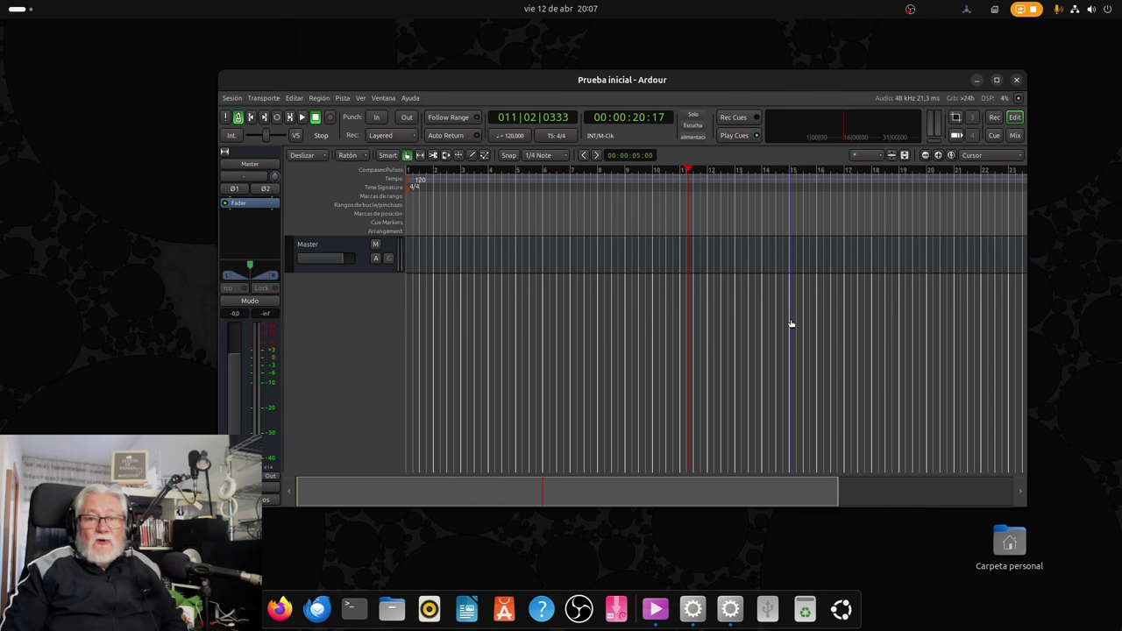
# - Open a terminal and try to run neofetch
pyautogui.click(354, 613)
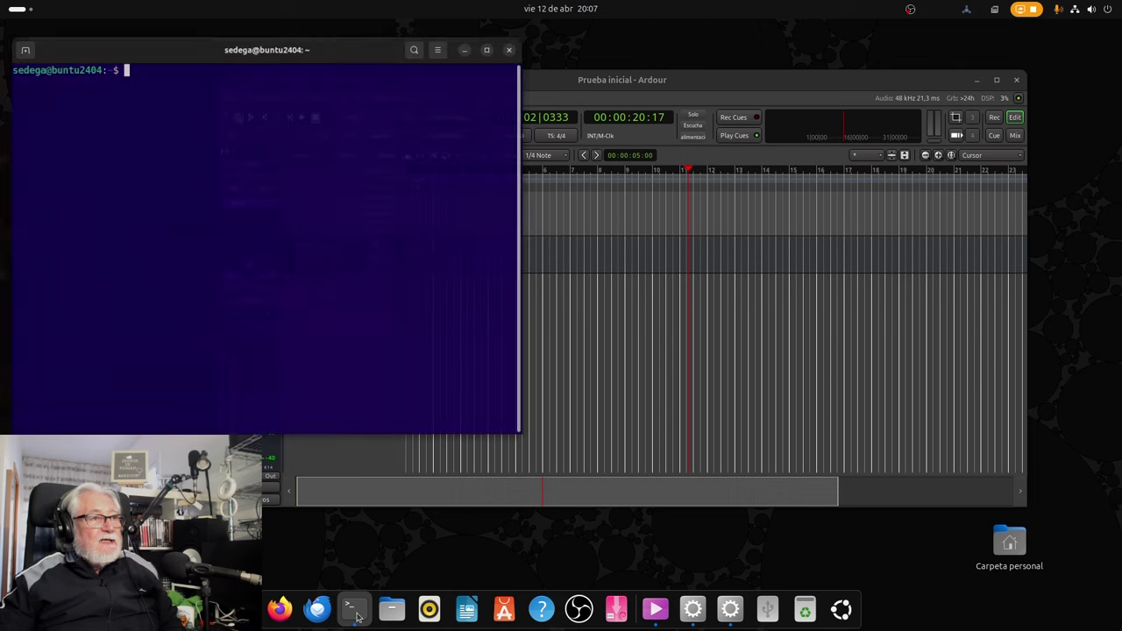
pyautogui.write('n')
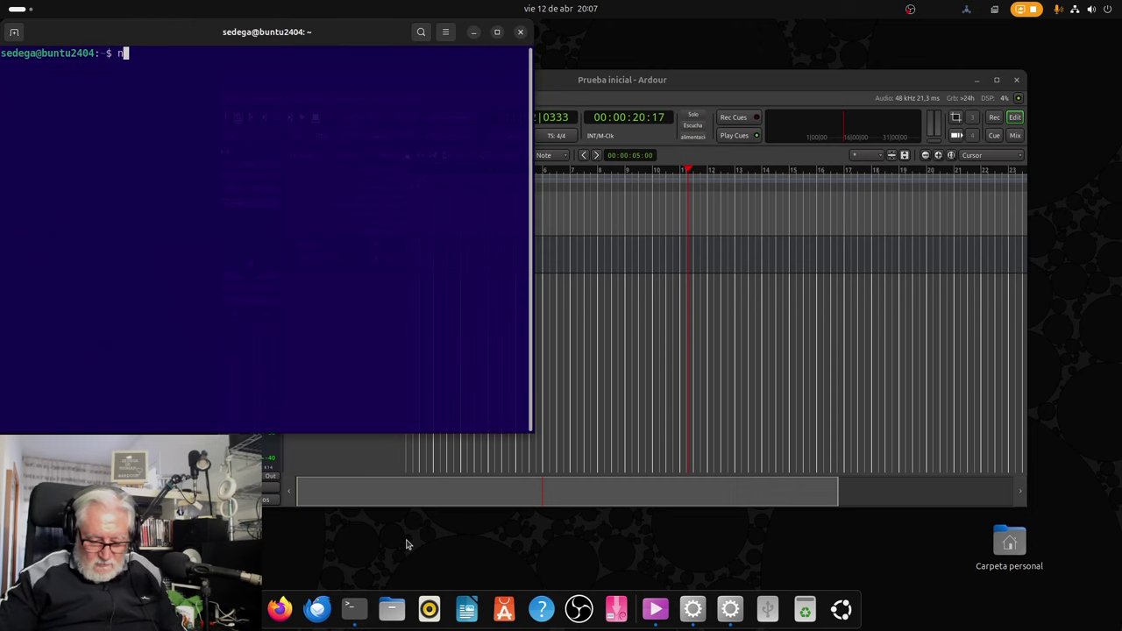
pyautogui.write('eofet')
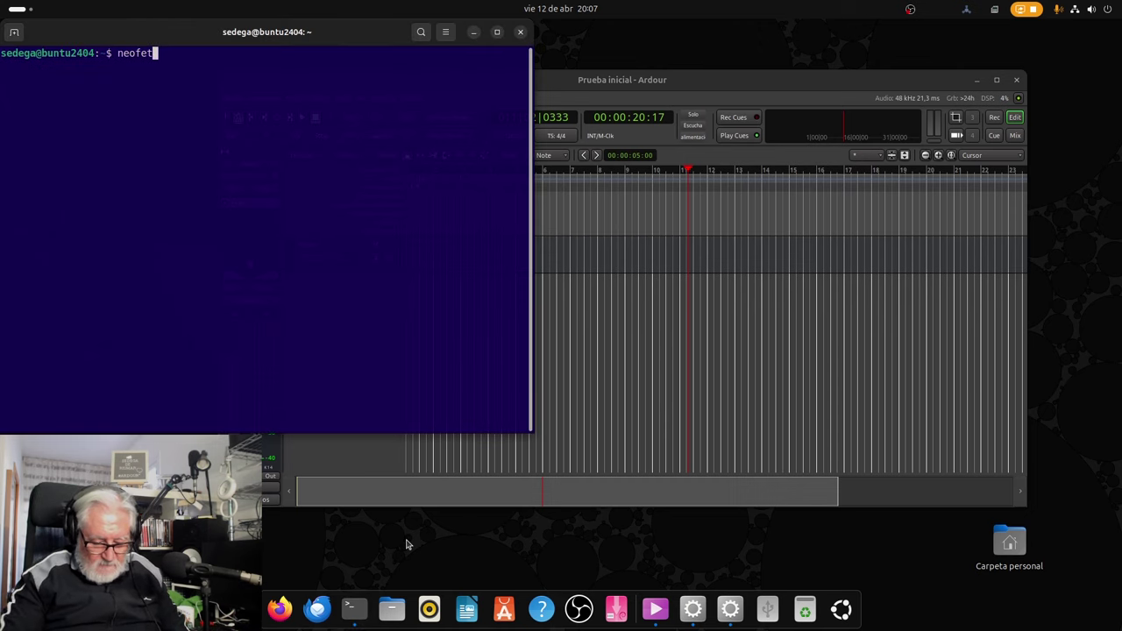
pyautogui.write('ch')
pyautogui.press('Return')
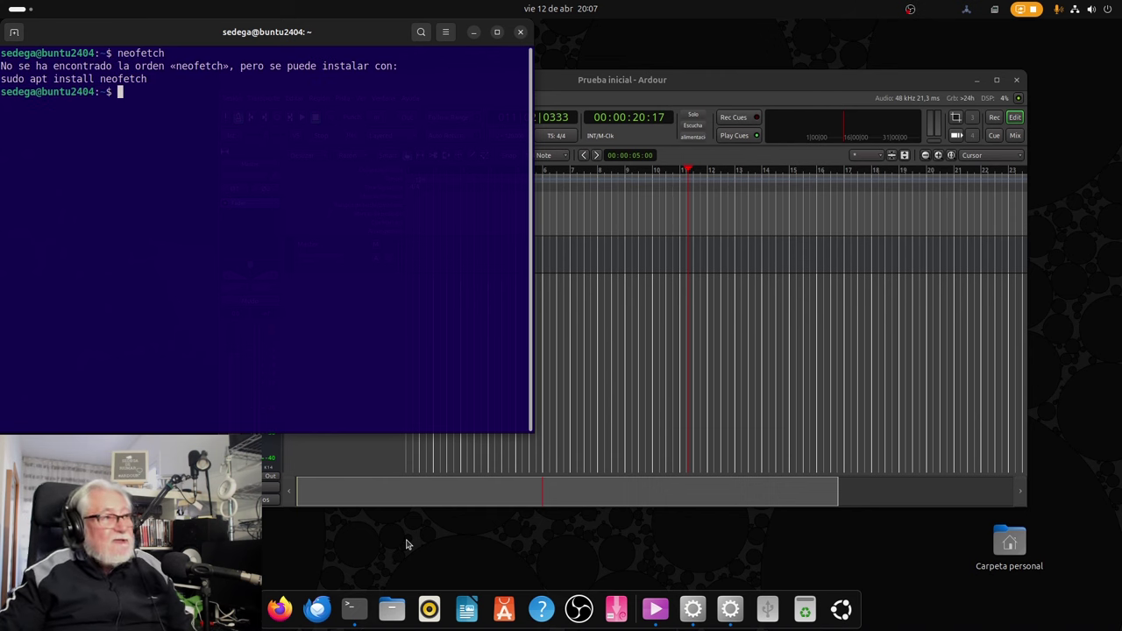
# - Install neofetch with sudo apt install neofetch, run it to highlight the operating system name in its report, and close the terminal
pyautogui.write('sudo apt install ne')
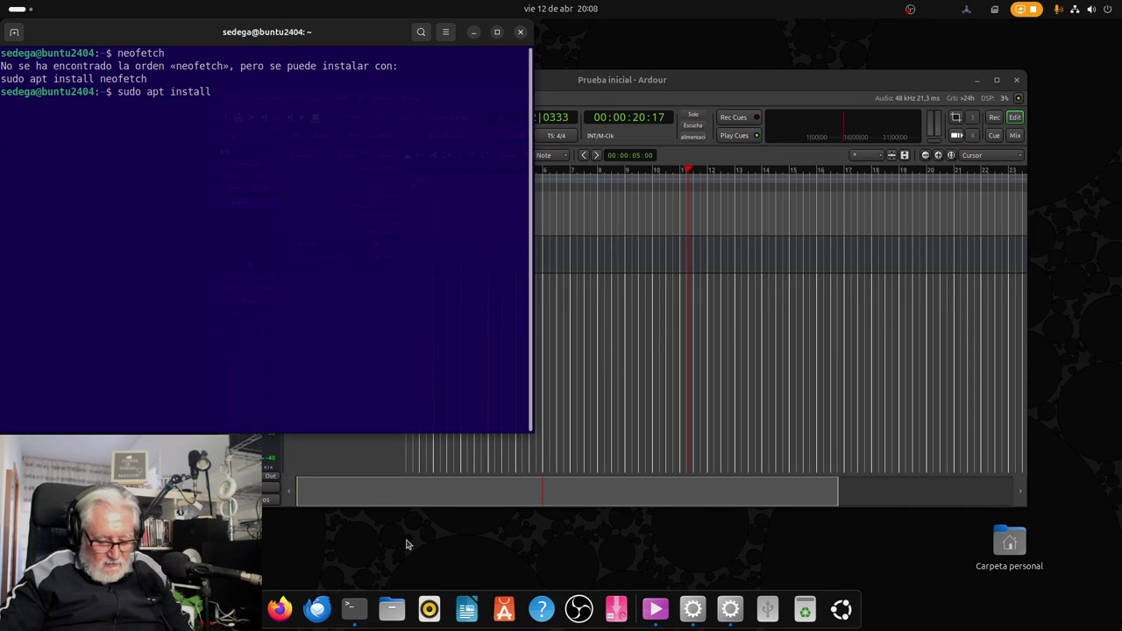
pyautogui.write('o')
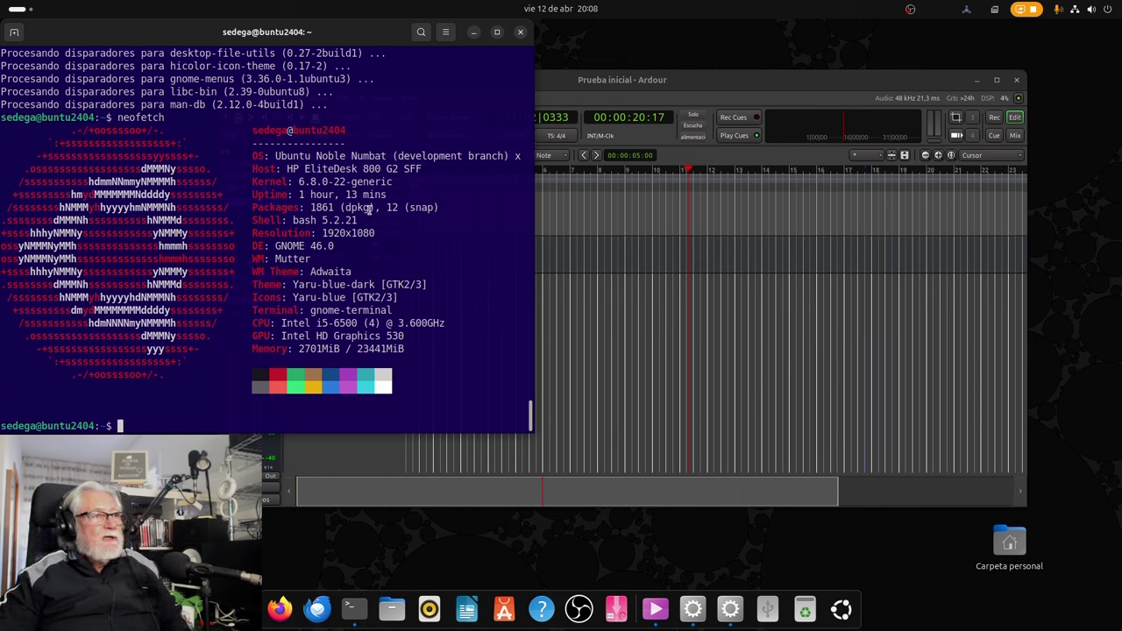
pyautogui.moveTo(273, 154); pyautogui.dragTo(512, 157)
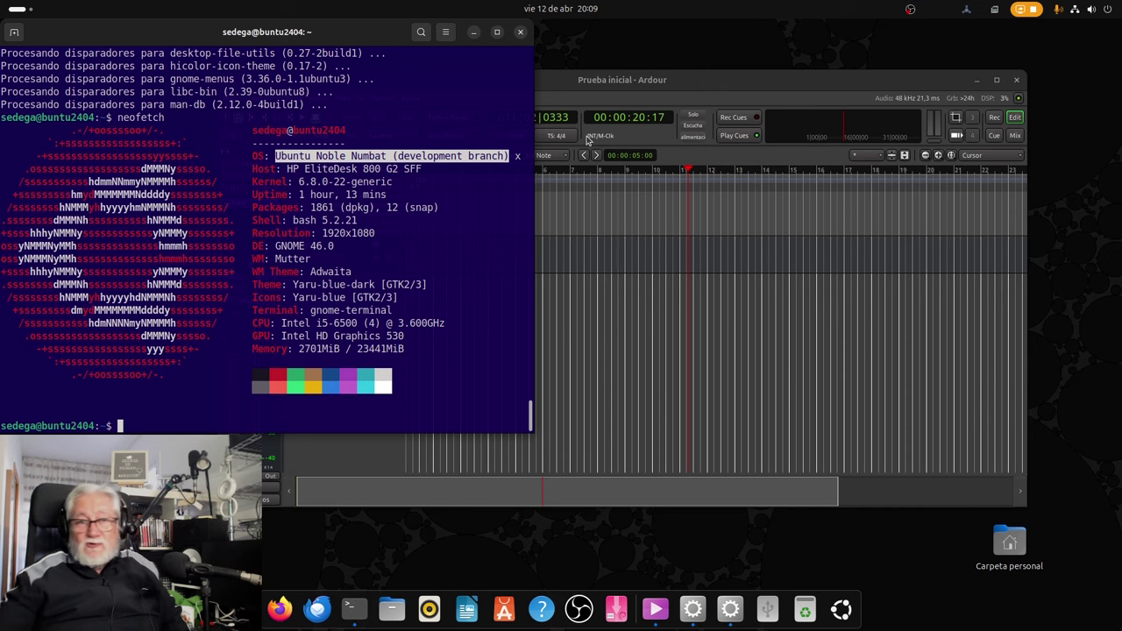
pyautogui.click(519, 32)
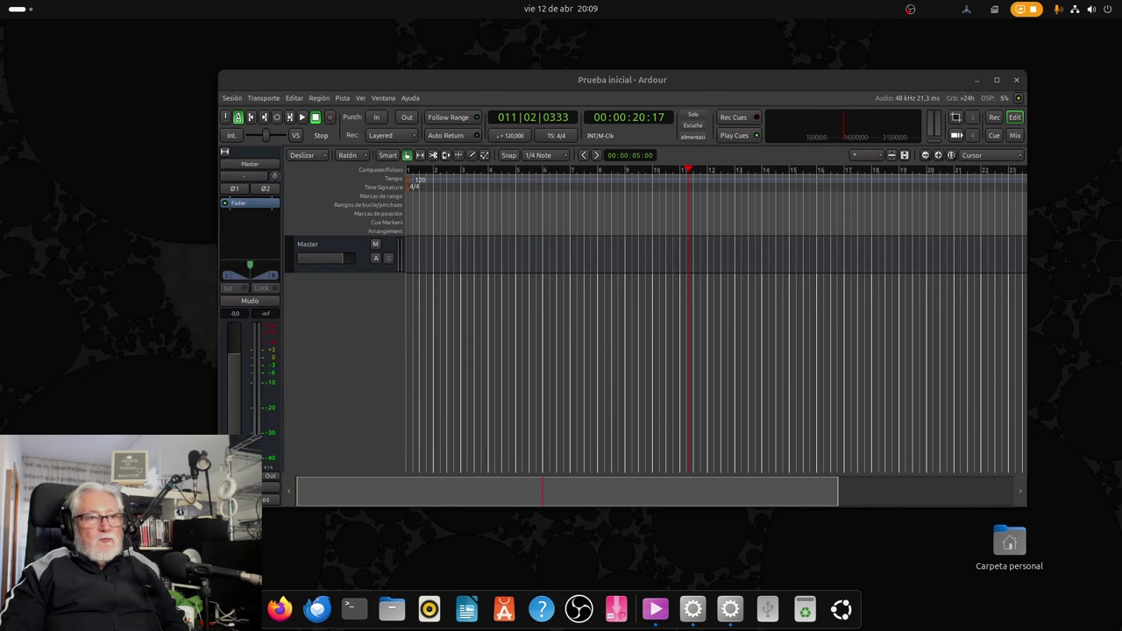